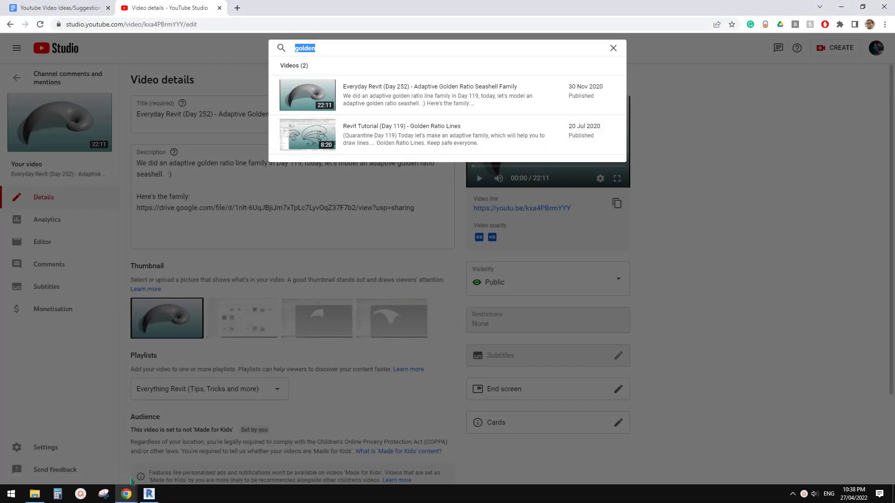
Step: Open the Youtube Video Ideas/Suggestion document and review the seashell drawing and the request written below it
left_click(160, 454)
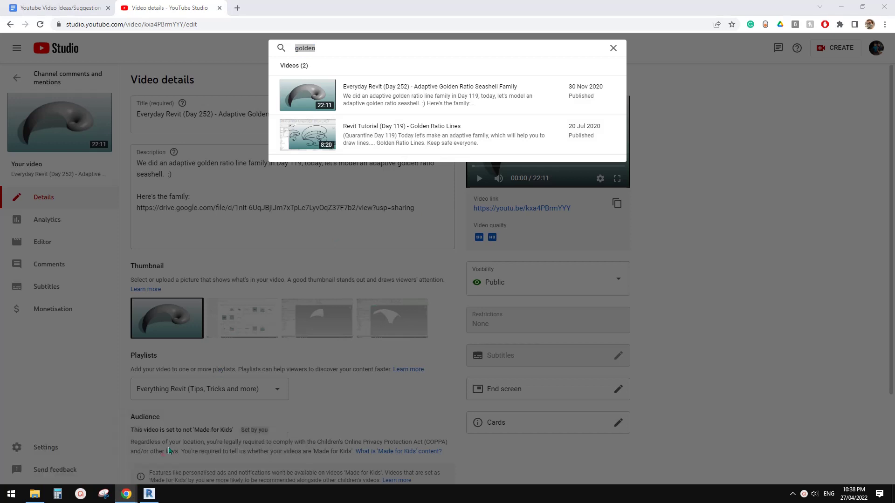
left_click(73, 6)
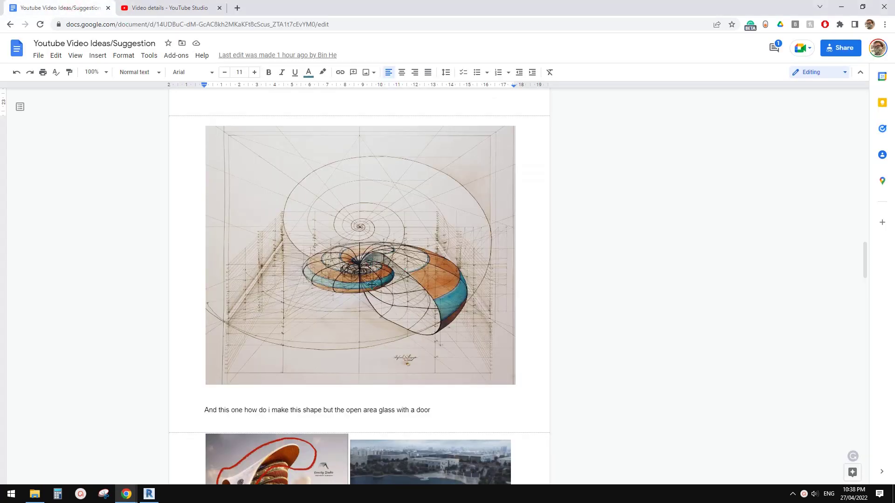
scroll(373, 286, "up", 1)
scroll(377, 293, "down", 2)
scroll(377, 257, "up", 1)
Step: Return to YouTube Studio, review the two videos found for "golden", and dismiss the search results
left_click(130, 497)
left_click(227, 464)
left_click(181, 13)
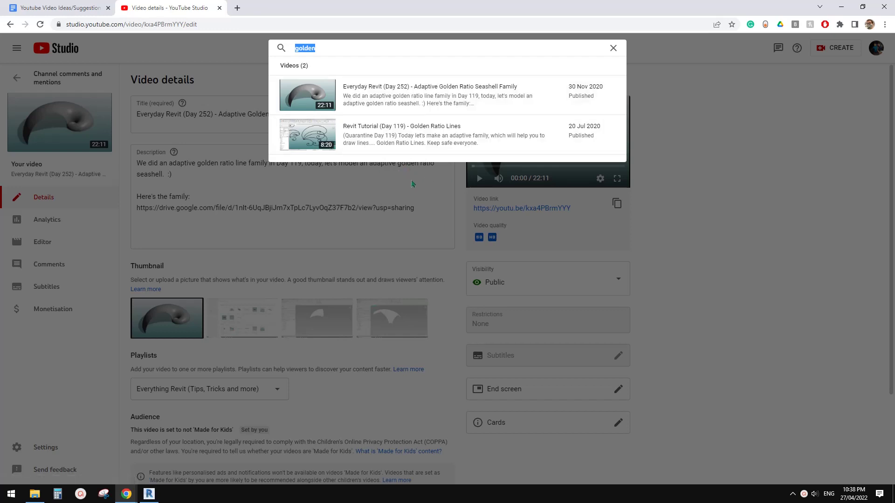
mouse_move(390, 151)
mouse_move(408, 82)
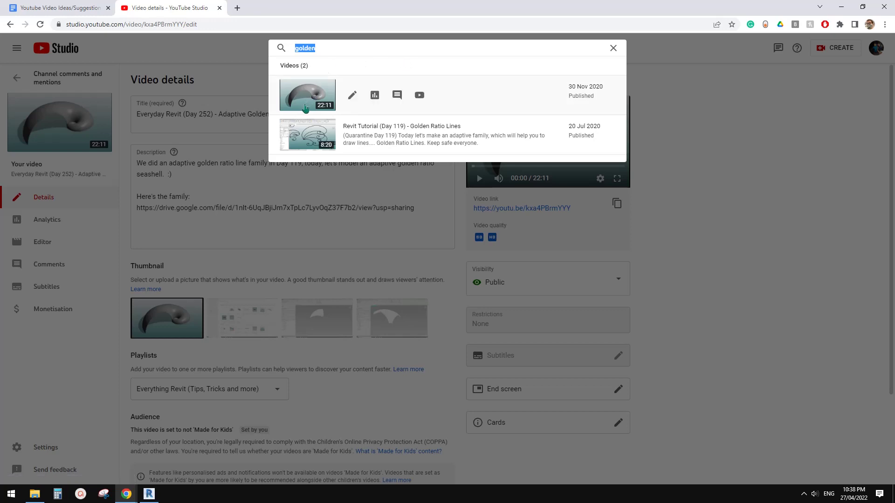
mouse_move(303, 151)
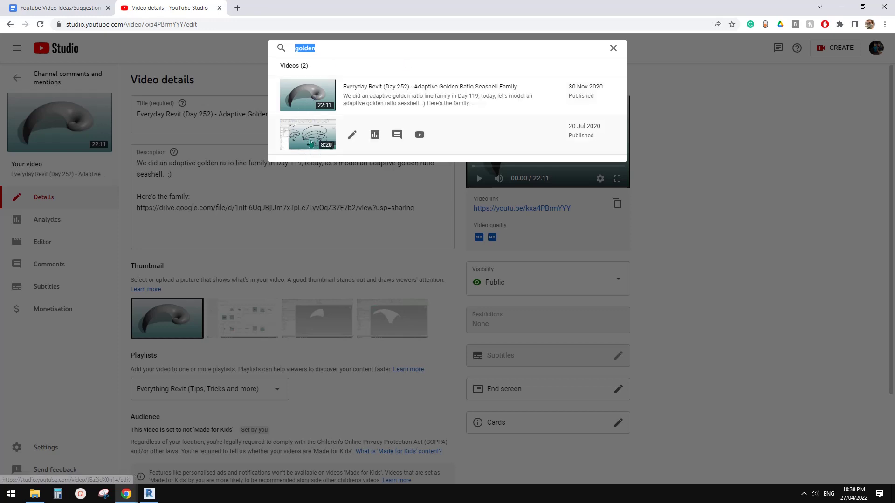
mouse_move(295, 103)
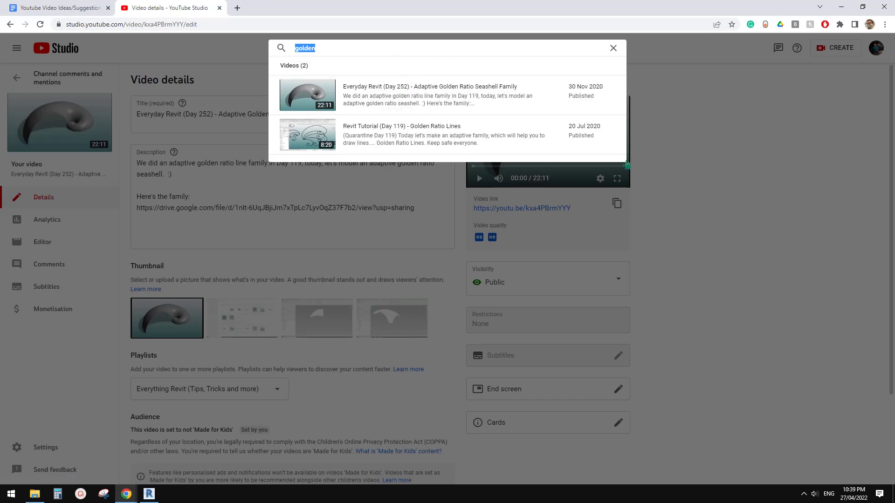
left_click(733, 132)
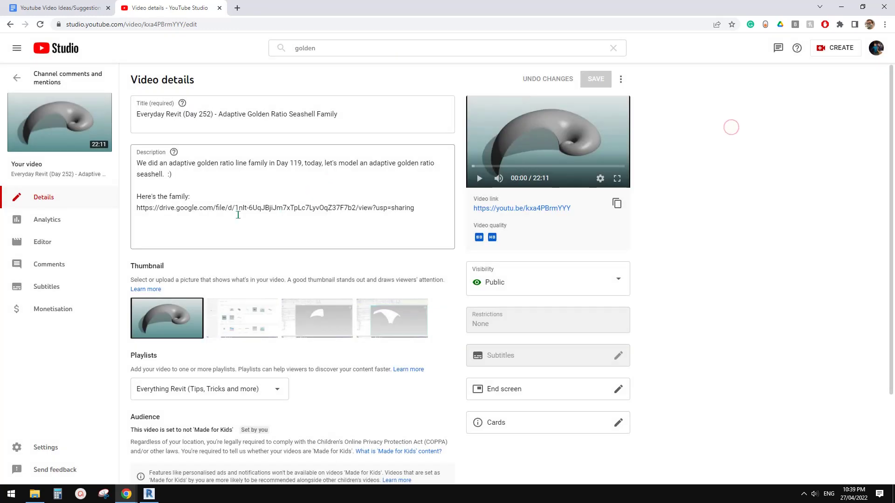
Step: Switch to Revit and open the recent model 20201126 Adaptive Golden Ratio Seashell
left_click(149, 494)
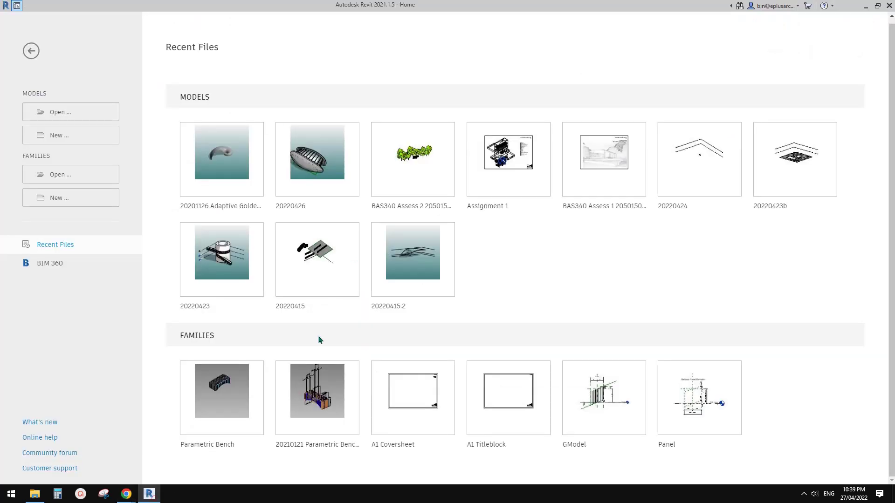
left_click(222, 153)
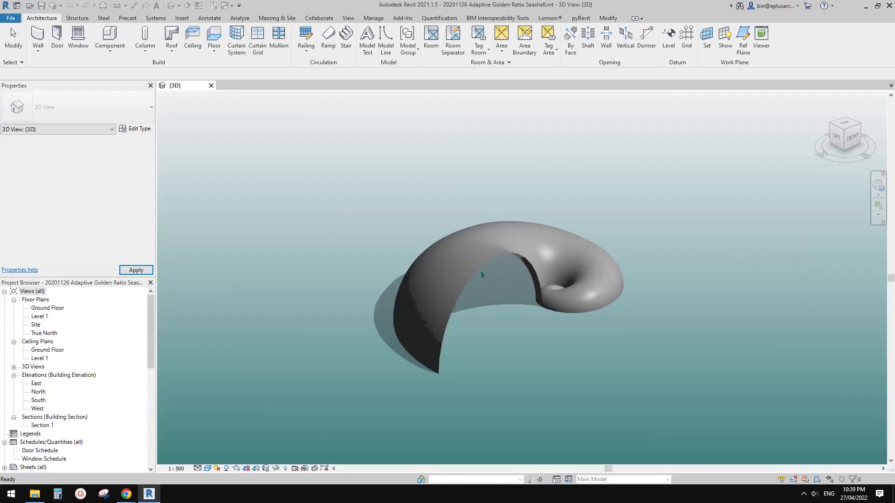
Step: Place a smaller trial instance of the Family11 seashell near the large shell's opening, and delete it
left_click(481, 275)
middle_click_drag(481, 274, 525, 278, "shift")
scroll(502, 310, "down", 1)
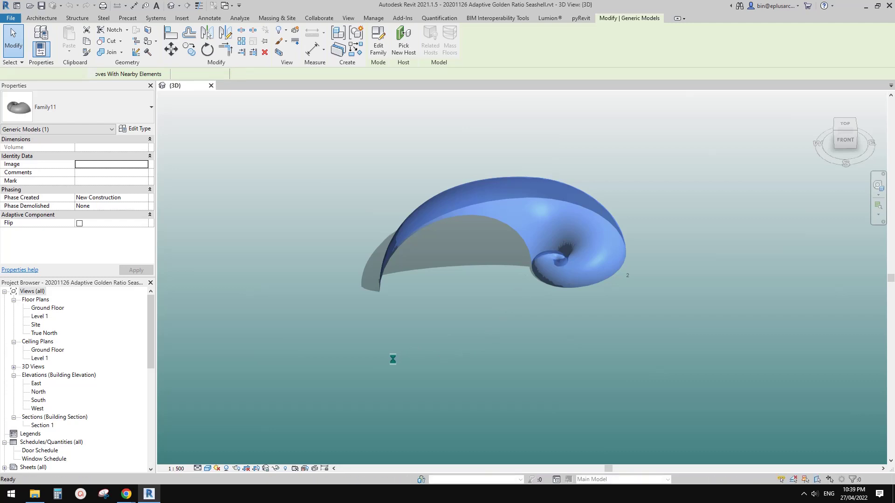
scroll(410, 377, "down", 4)
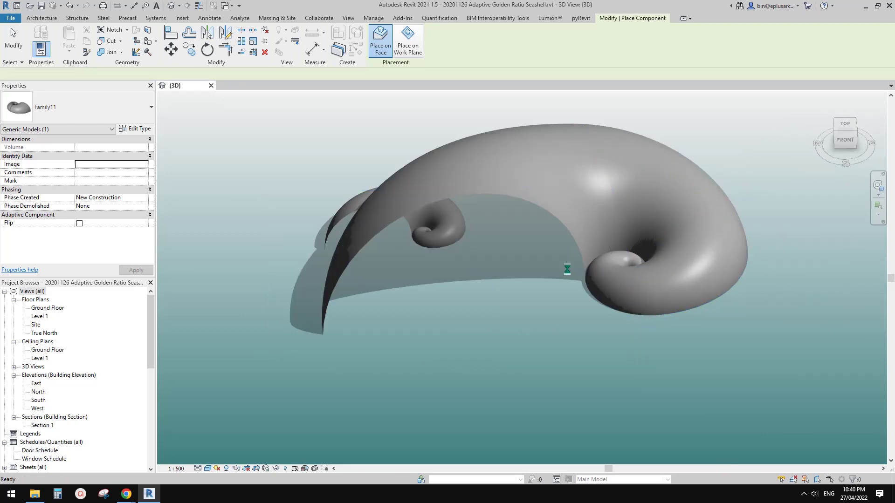
scroll(400, 241, "down", 3)
key("Escape")
left_click(506, 245)
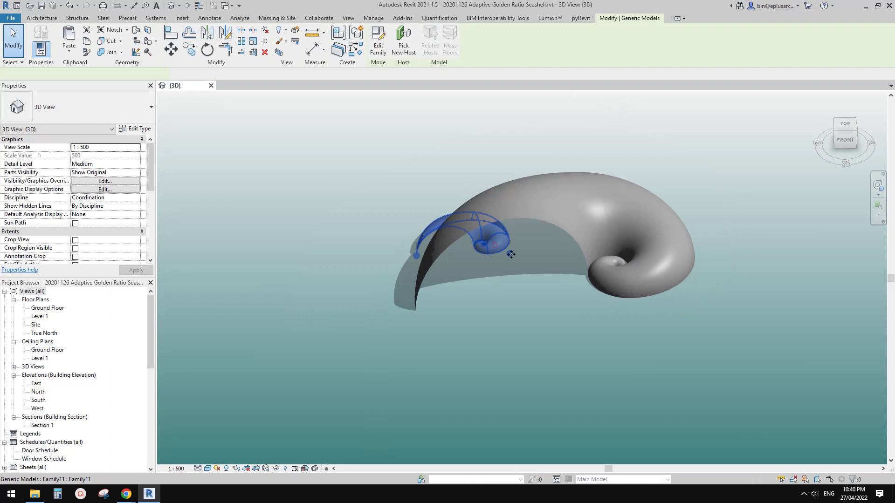
key("Delete")
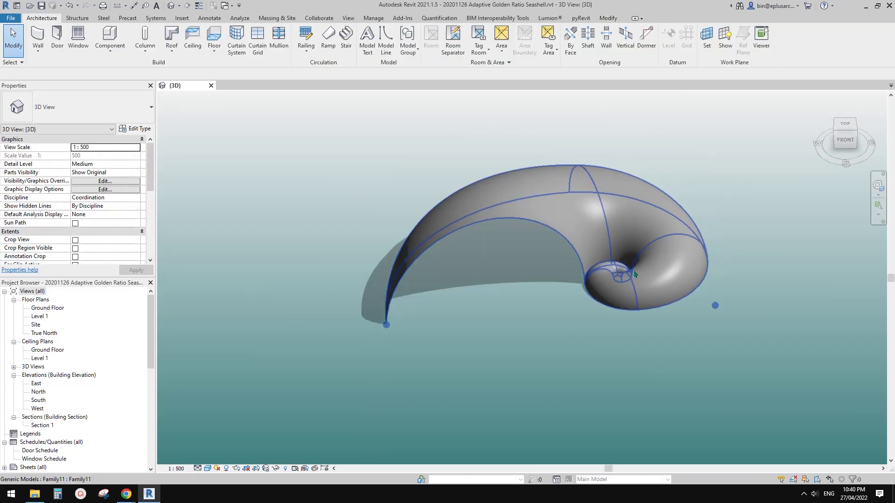
Step: Select the large seashell and inspect its open end from low front angles
left_click(634, 274)
middle_click_drag(635, 275, 587, 244, "shift")
scroll(580, 286, "up", 3)
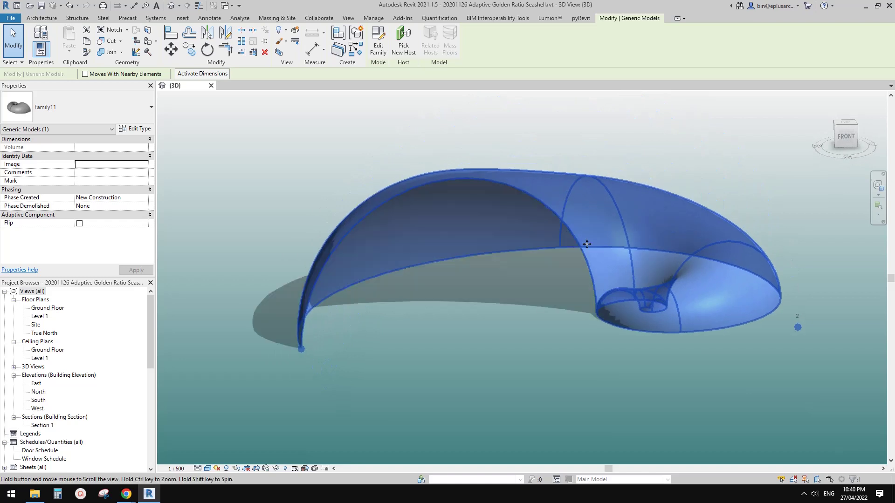
scroll(560, 186, "down", 1)
middle_click_drag(623, 286, 543, 261, "shift")
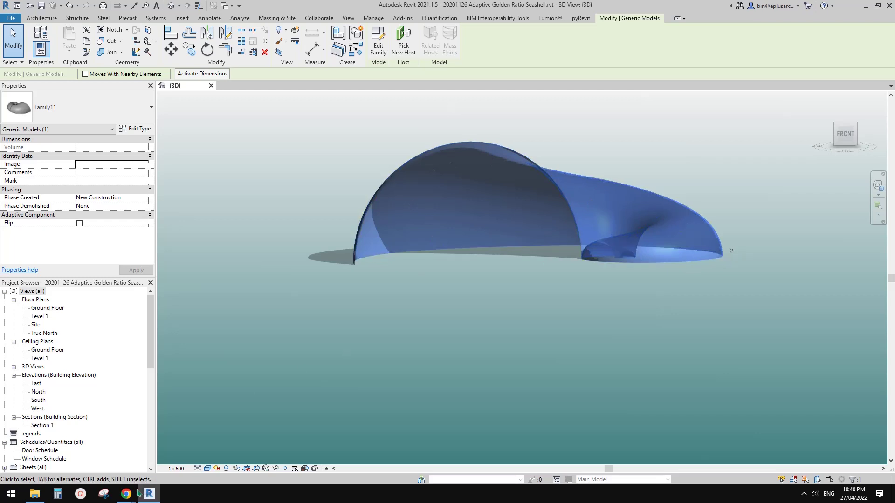
Step: Switch to Chrome and review the seashell drawing in the Youtube Video Ideas/Suggestion document for comparison
left_click(126, 494)
left_click(220, 461)
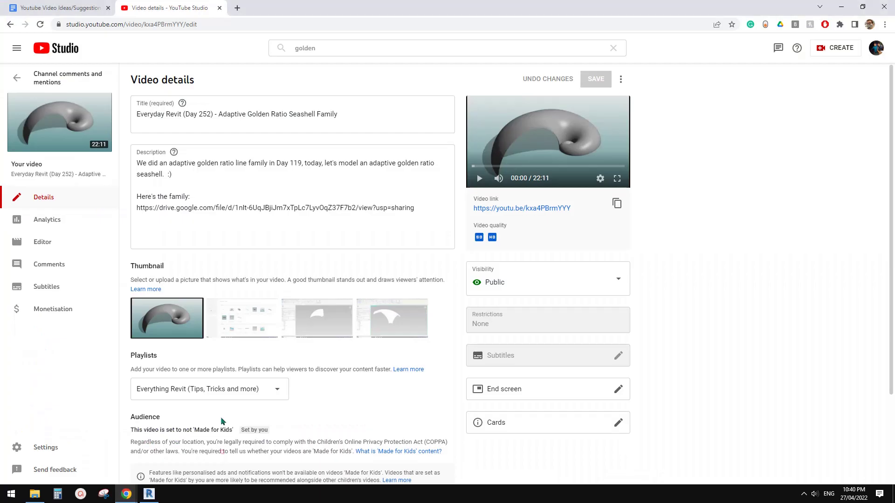
left_click(79, 9)
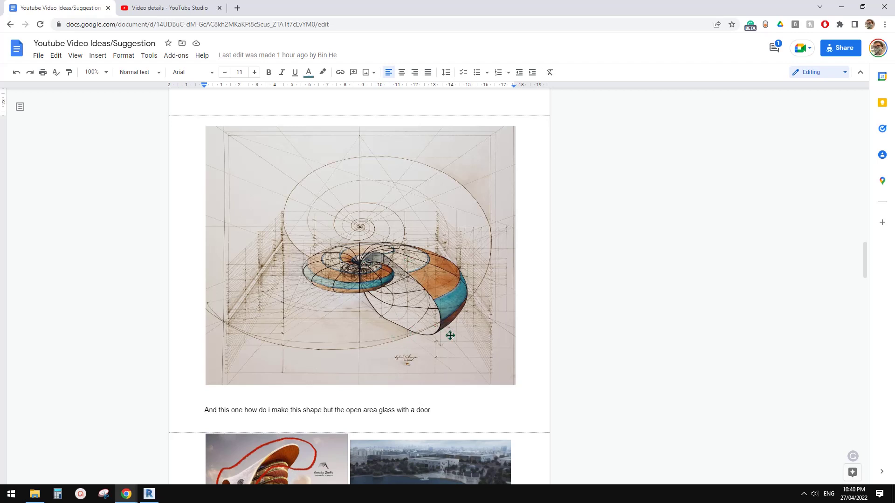
Step: Switch back to Revit and open the selected seashell's family, Family11, for editing
left_click(149, 494)
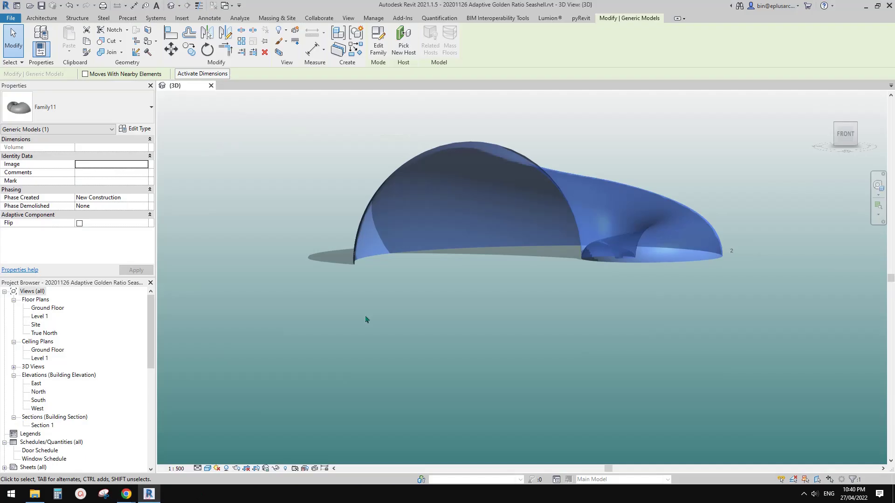
middle_click_drag(365, 316, 508, 289, "shift")
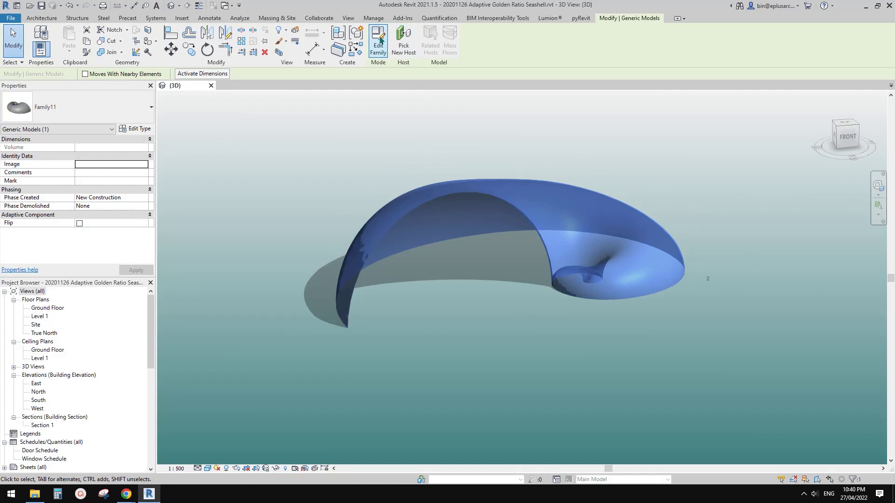
left_click(378, 41)
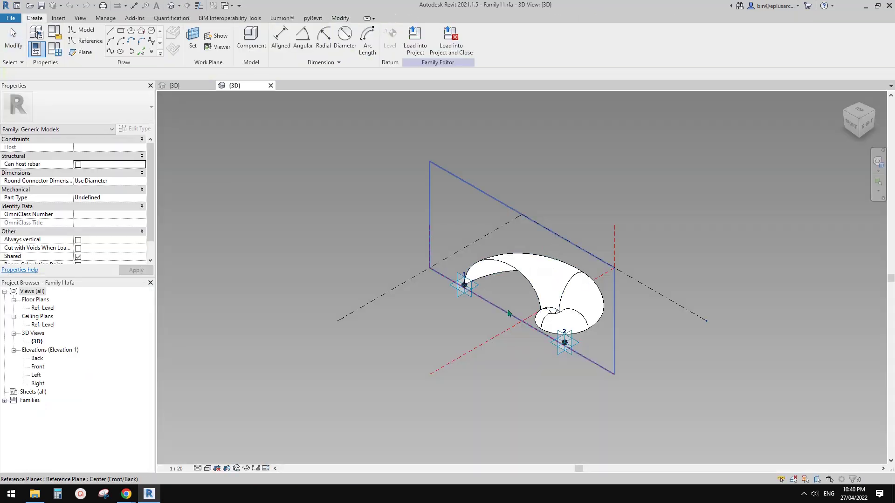
Step: Examine the nested Family9 segments one by one, from the large outer segment to the small ones at the spiral's centre
scroll(512, 306, "up", 3)
middle_click_drag(513, 306, 587, 305, "shift")
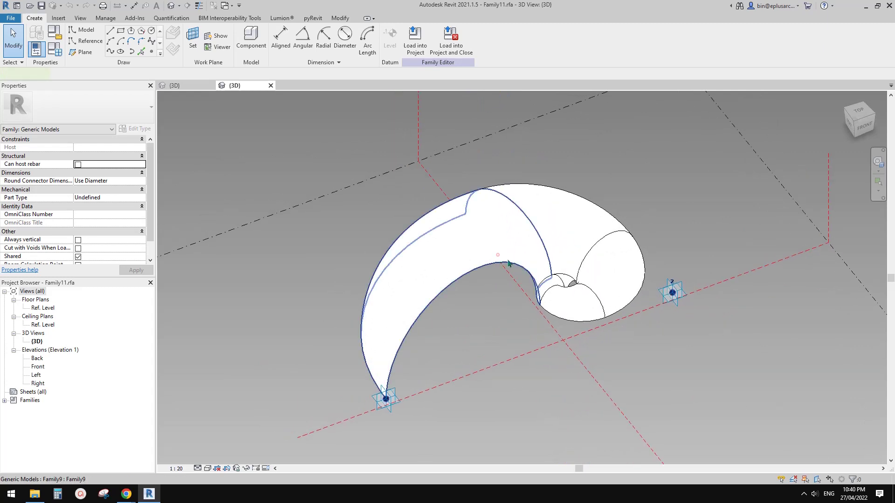
left_click(508, 264)
middle_click_drag(508, 264, 486, 235, "shift")
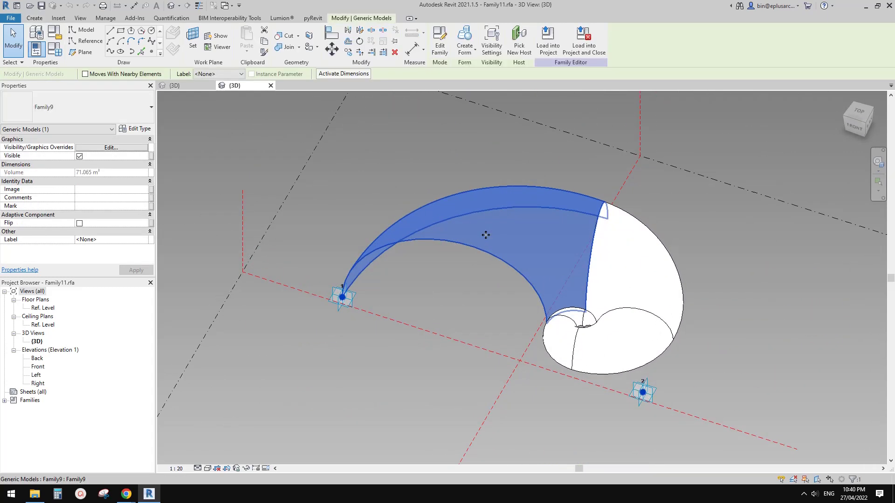
left_click(618, 264)
left_click(621, 345)
left_click(568, 340)
middle_click_drag(542, 276, 558, 276, "shift")
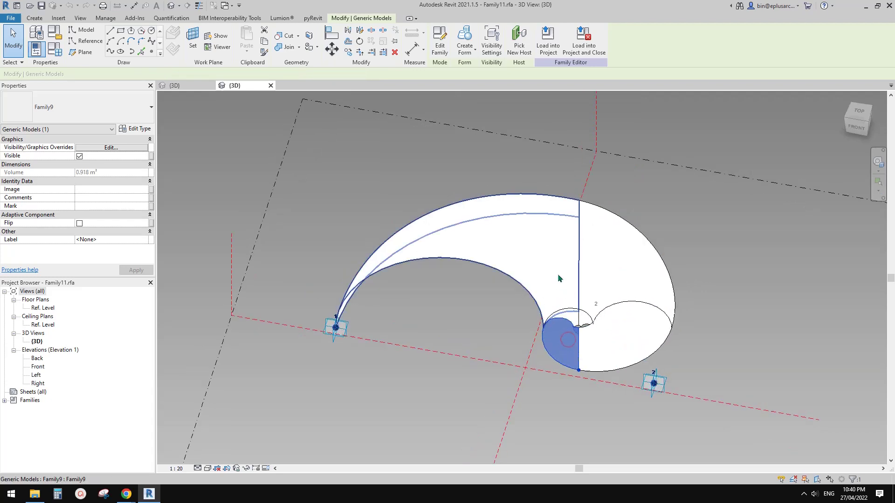
scroll(569, 320, "up", 2)
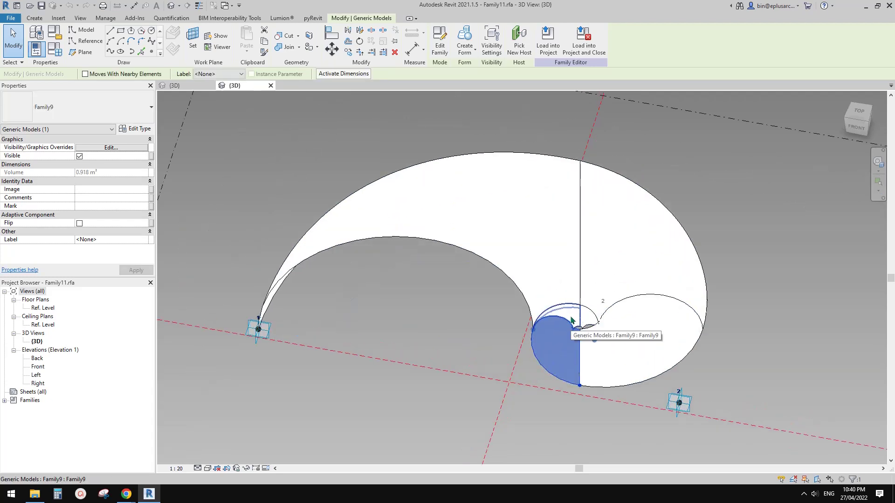
left_click(571, 320)
left_click(526, 237)
left_click(619, 236)
left_click(637, 331)
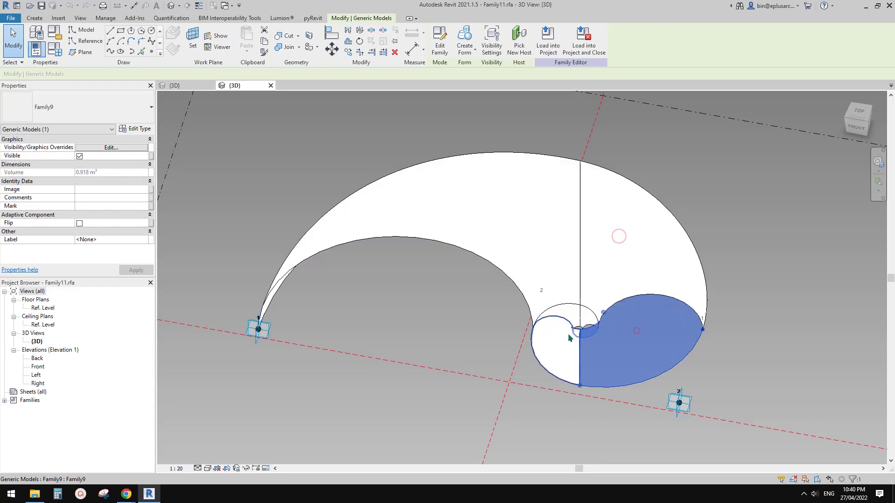
left_click(568, 338)
scroll(570, 315, "up", 2)
left_click(573, 311)
left_click(603, 319)
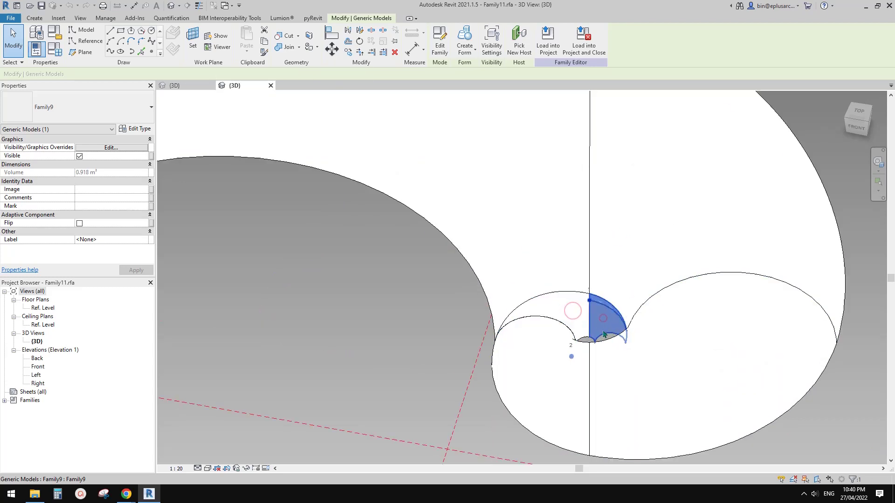
Step: Clear the selection and inspect the assembled shell and its spiral centre from several angles
key("Escape")
scroll(586, 318, "down", 3)
middle_click_drag(583, 318, 634, 326, "shift")
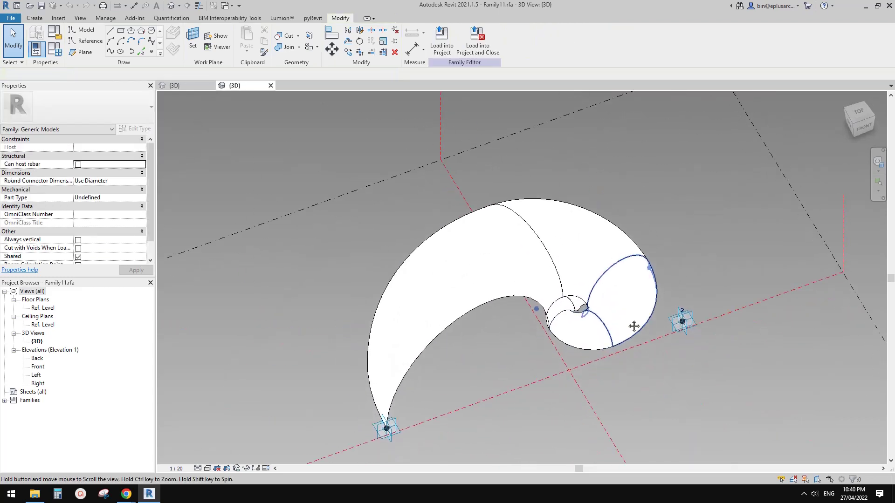
scroll(577, 316, "up", 2)
middle_click_drag(578, 310, 565, 366, "shift")
scroll(579, 292, "up", 3)
scroll(592, 278, "down", 3)
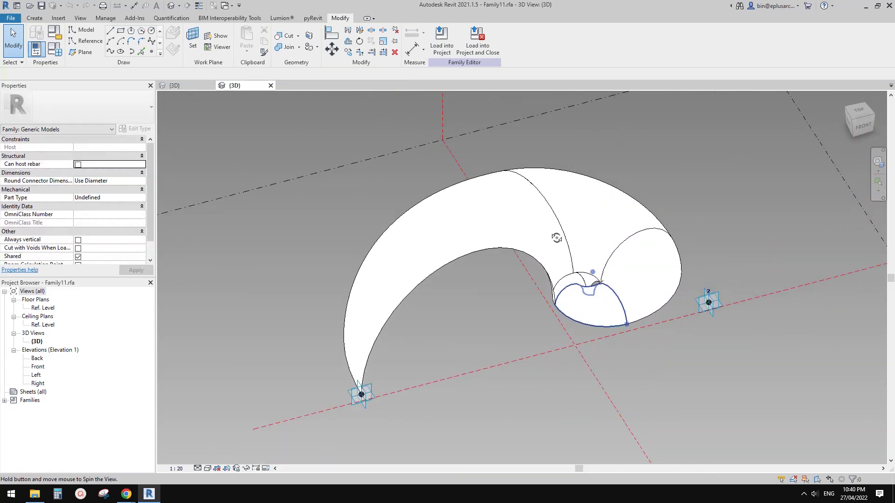
middle_click_drag(591, 278, 559, 312, "shift")
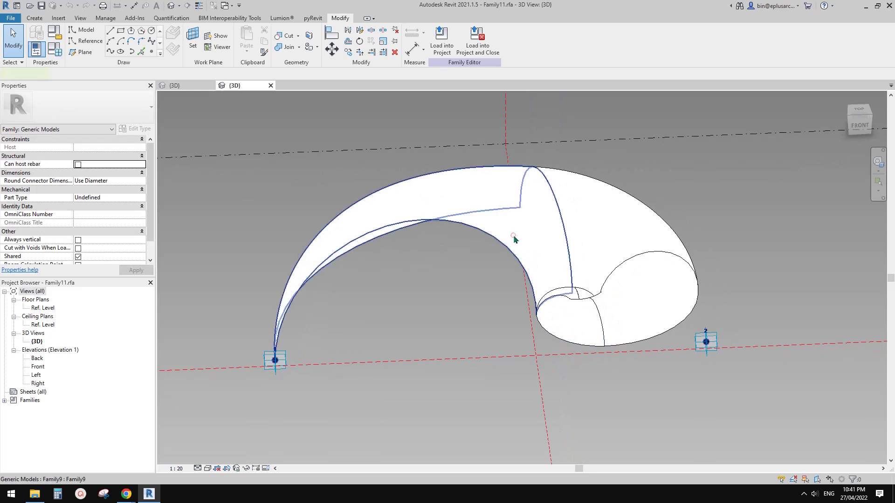
Step: Open the nested Family9 for editing from the shell's largest outer segment
left_click(515, 236)
middle_click_drag(515, 237, 541, 258, "shift")
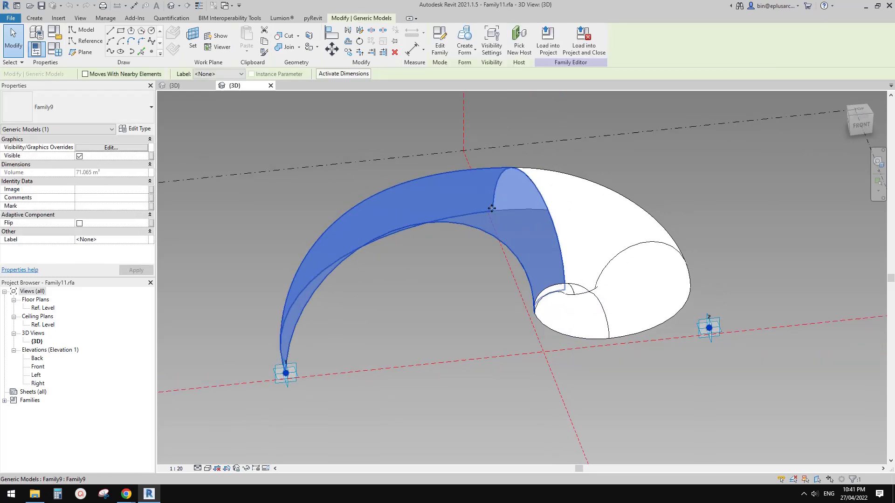
left_click(440, 42)
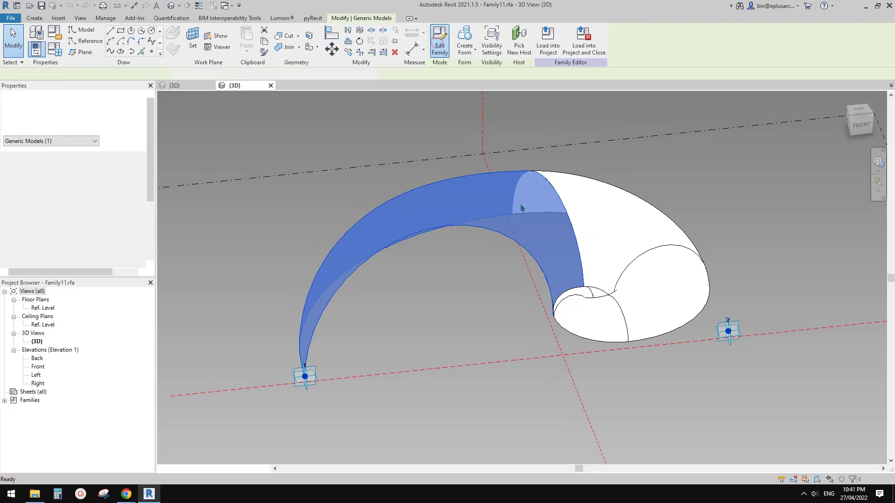
Step: Examine the segment's solid form, its arch profiles and the adaptive points in Family9
scroll(525, 297, "up", 3)
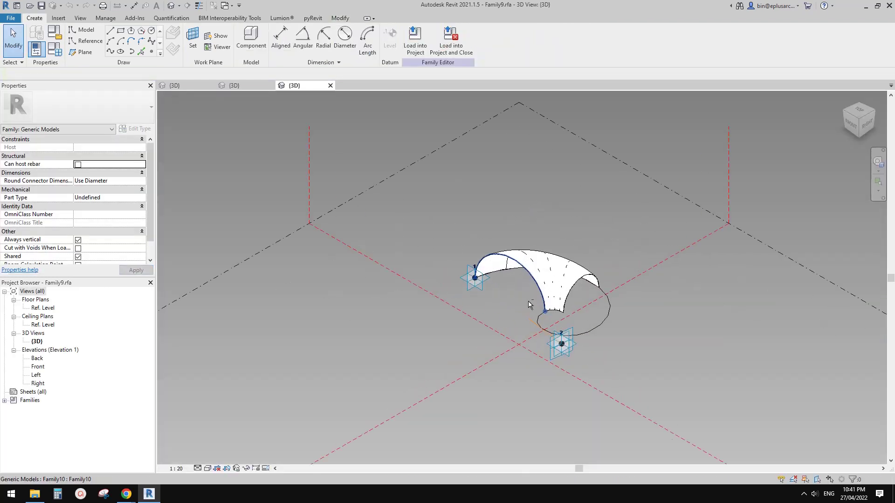
middle_click_drag(530, 303, 492, 292, "shift")
scroll(492, 293, "up", 4)
middle_click_drag(495, 235, 502, 272)
left_click(706, 176)
middle_click_drag(702, 221, 519, 256)
scroll(526, 232, "down", 1)
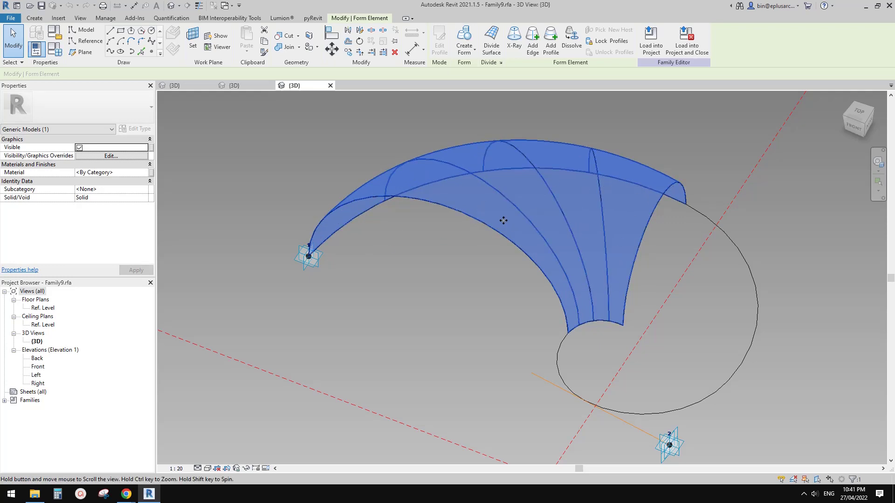
middle_click_drag(503, 221, 538, 228, "shift")
key("Escape")
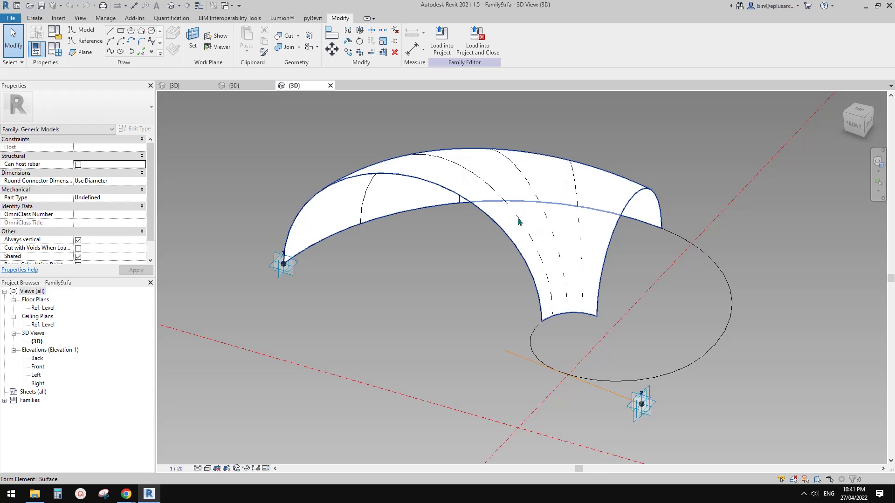
key("Tab")
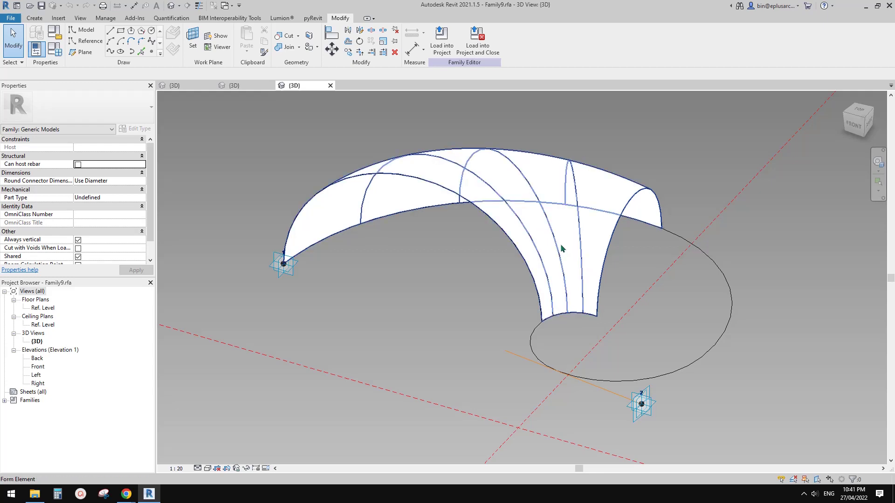
Step: Open the nested Family10 arch profile of the Family9 segment for editing
left_click(558, 245)
scroll(384, 278, "down", 1)
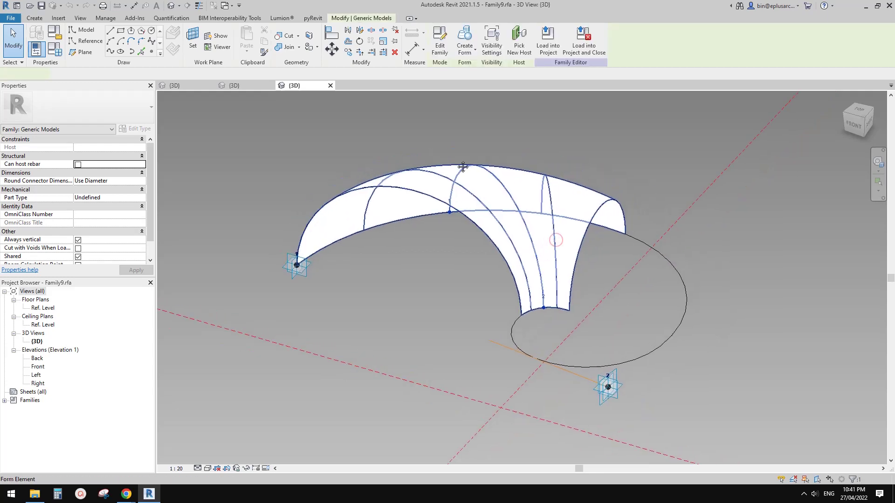
left_click(441, 43)
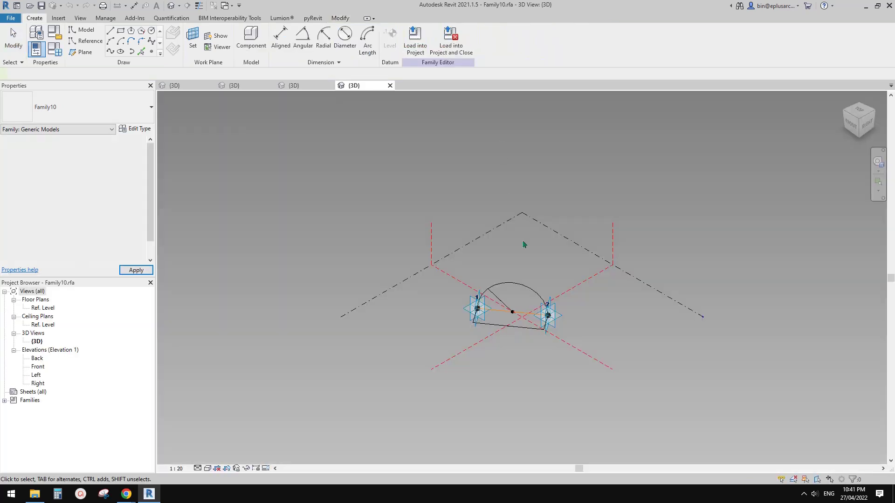
Step: Extend the end of Family10's semicircular arc around to its other end, making the profile a nearly full circle
scroll(533, 304, "up", 3)
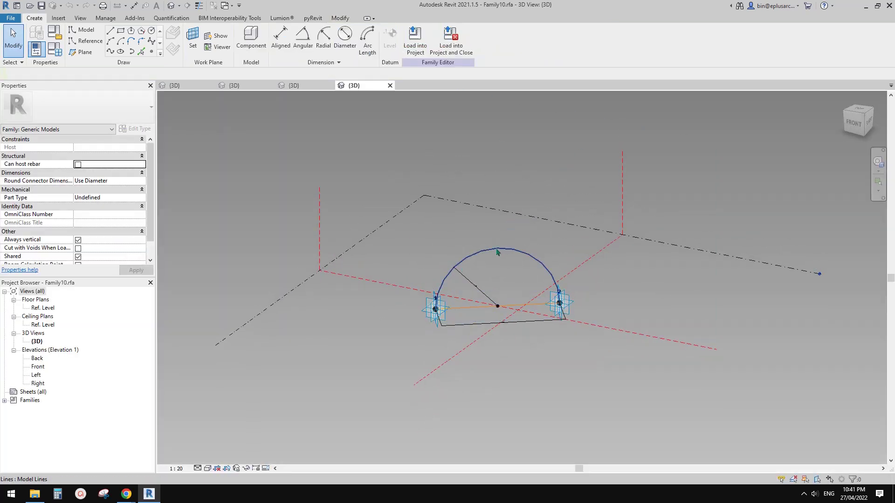
scroll(476, 275, "up", 3)
middle_click_drag(477, 280, 391, 276, "shift")
scroll(511, 267, "up", 2)
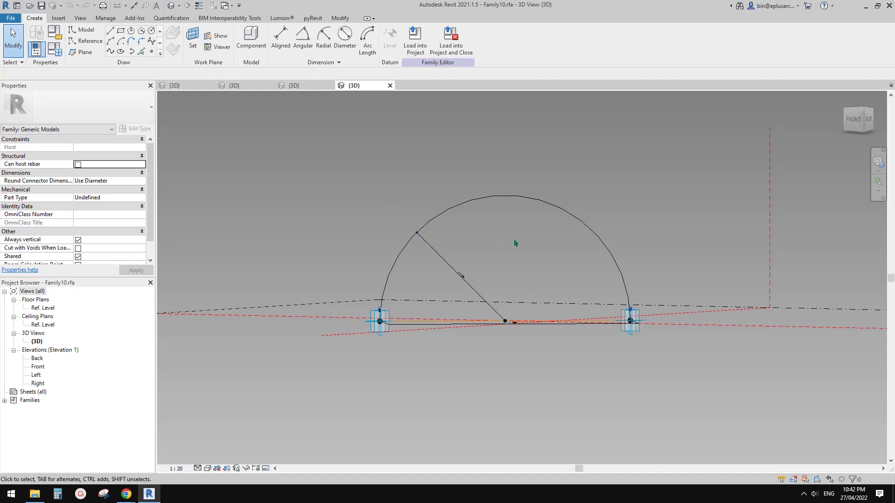
middle_click_drag(514, 243, 531, 286, "shift")
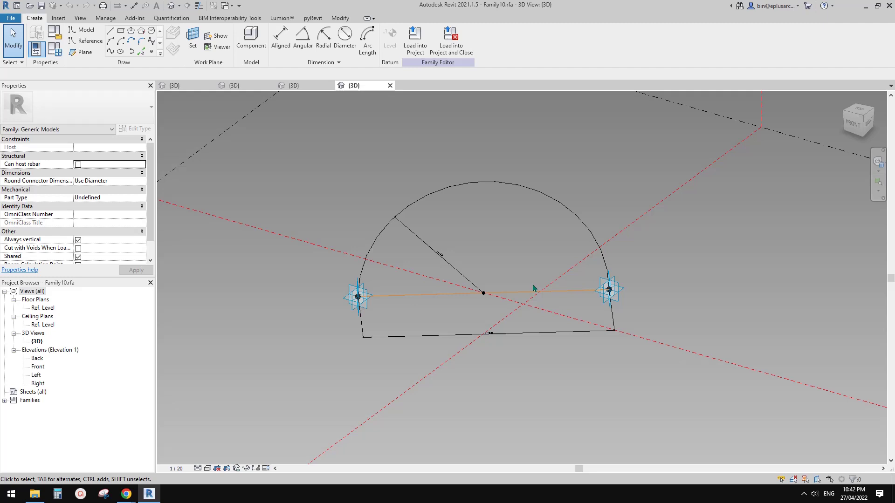
left_click(588, 230)
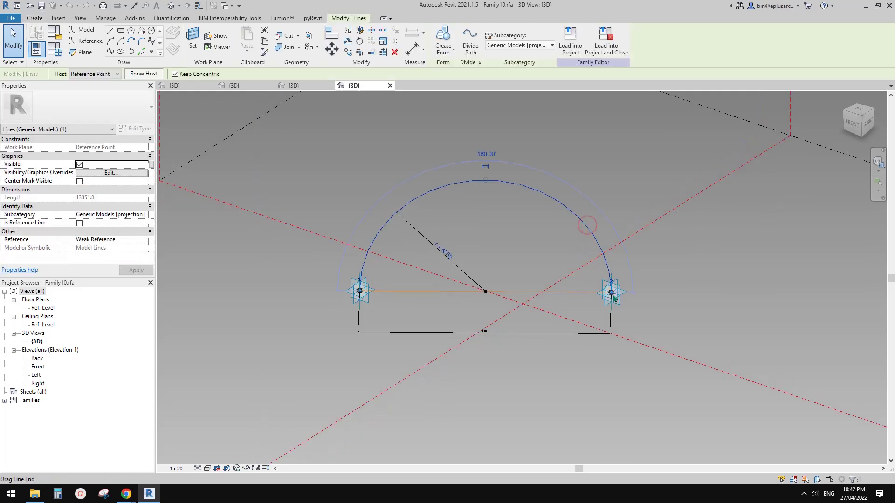
left_click_drag(361, 299, 360, 293)
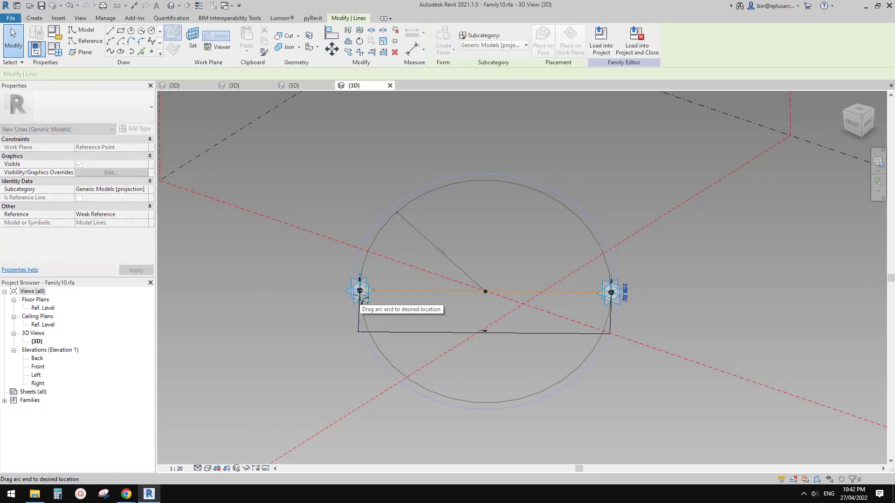
left_click(715, 296)
key("Escape")
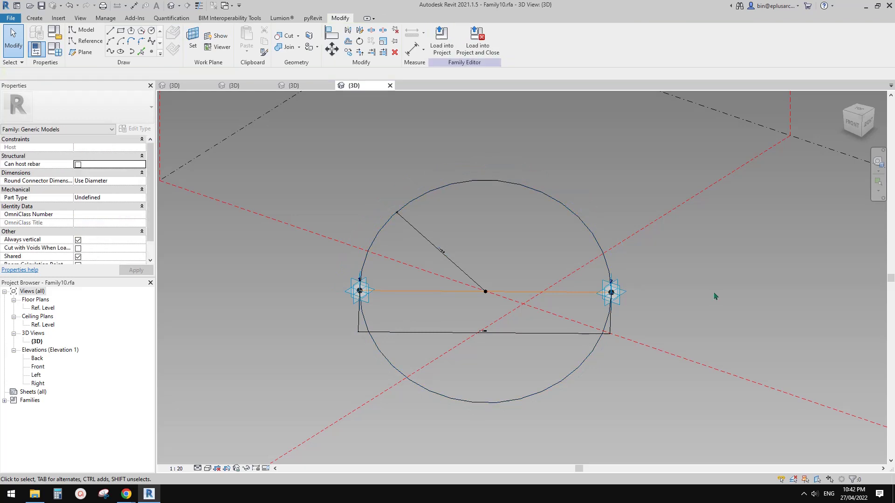
middle_click_drag(696, 301, 578, 282, "shift")
middle_click_drag(443, 233, 498, 266, "shift")
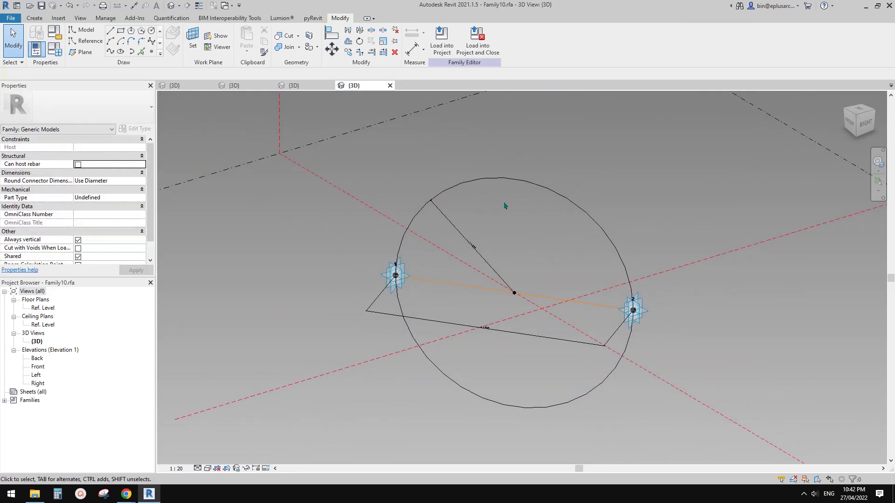
Step: Load the changed Family10 profile into Family9 only and close it, overwriting the existing version
left_click(313, 87)
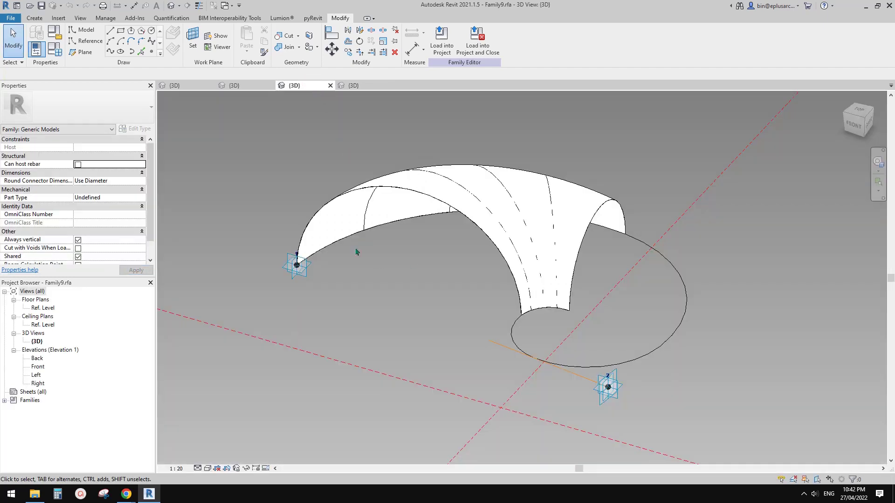
left_click(366, 86)
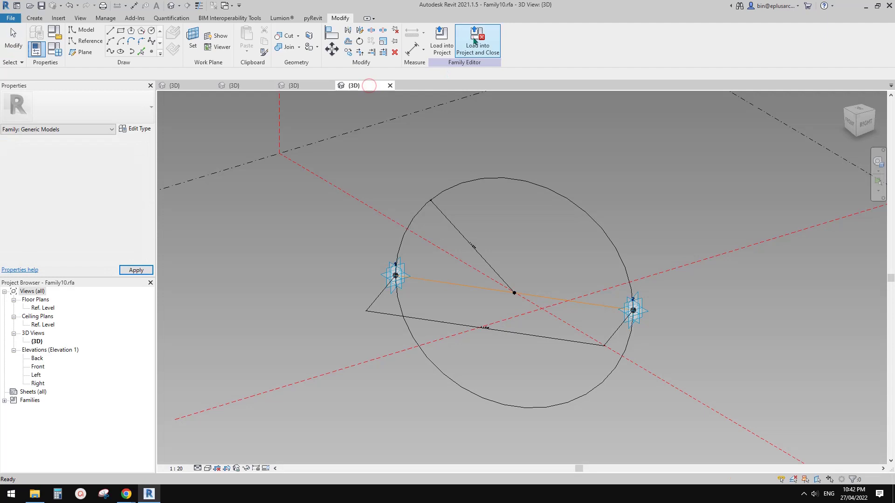
left_click(442, 39)
left_click(387, 204)
left_click(386, 196)
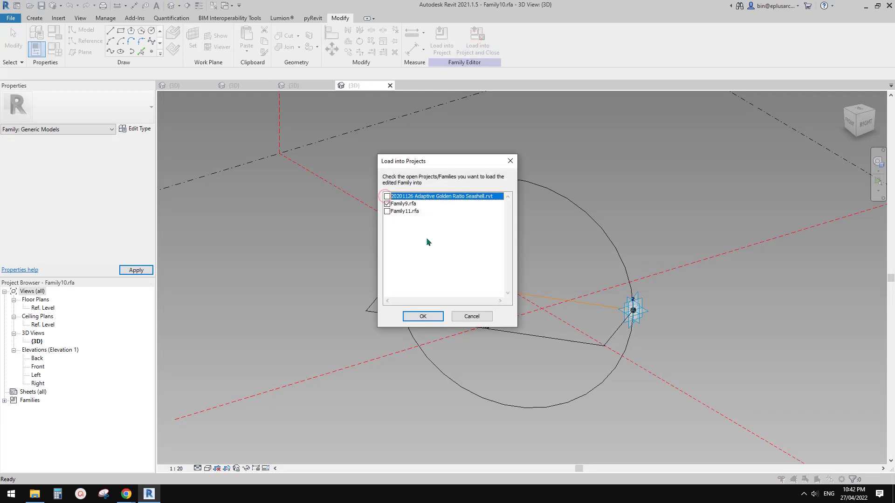
left_click(429, 320)
left_click(465, 245)
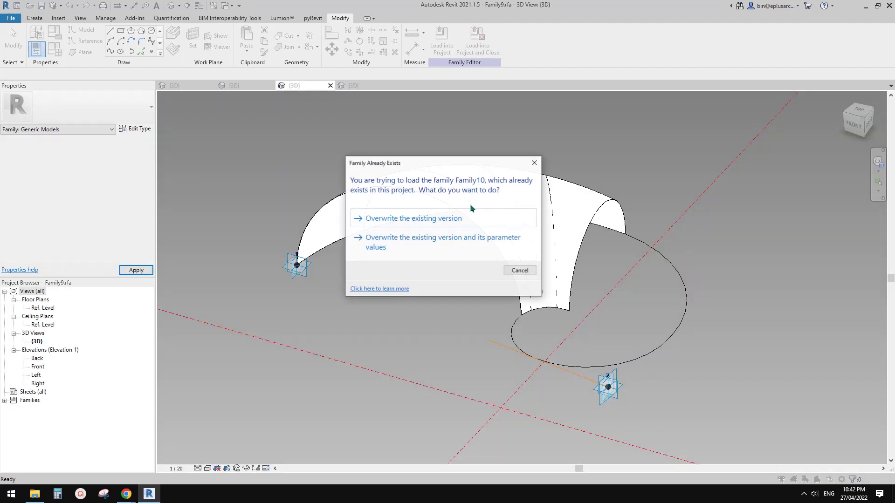
left_click(470, 203)
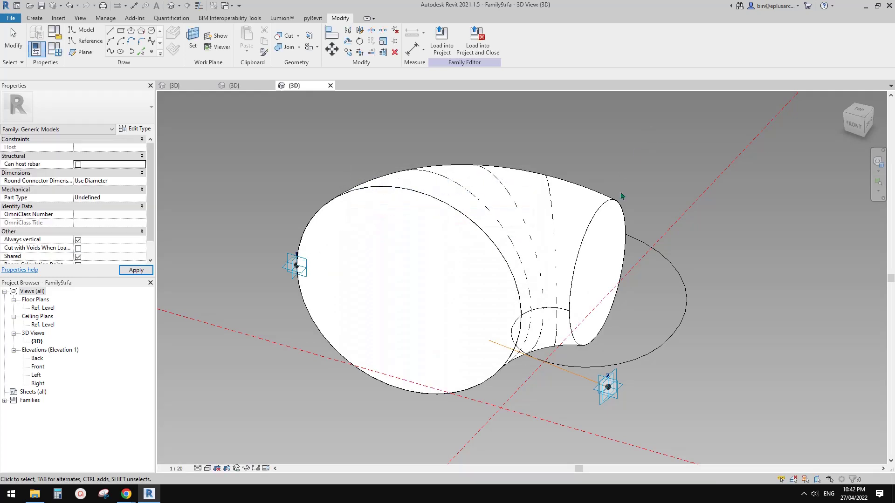
Step: Load Family9 into Family11 and close it, overwriting the existing version and the shared Family10 sub-component with the Family9 version
scroll(559, 247, "down", 2)
middle_click_drag(557, 251, 658, 253, "shift")
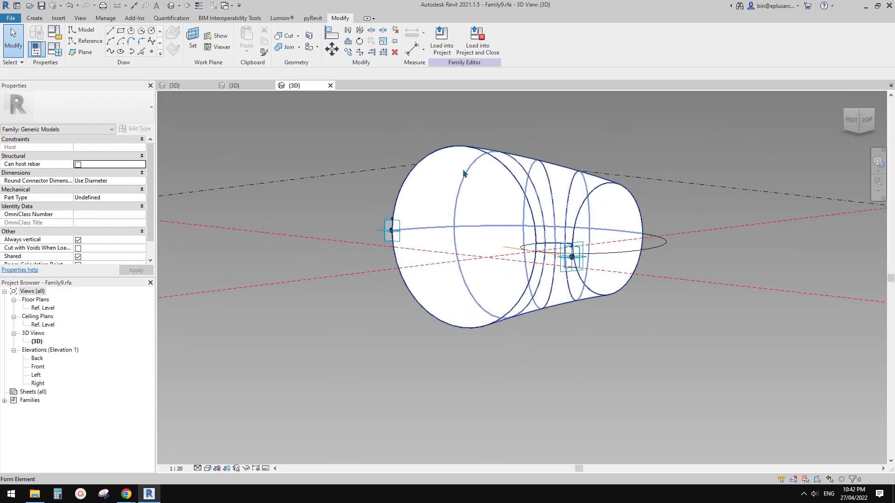
middle_click_drag(463, 170, 624, 263, "shift")
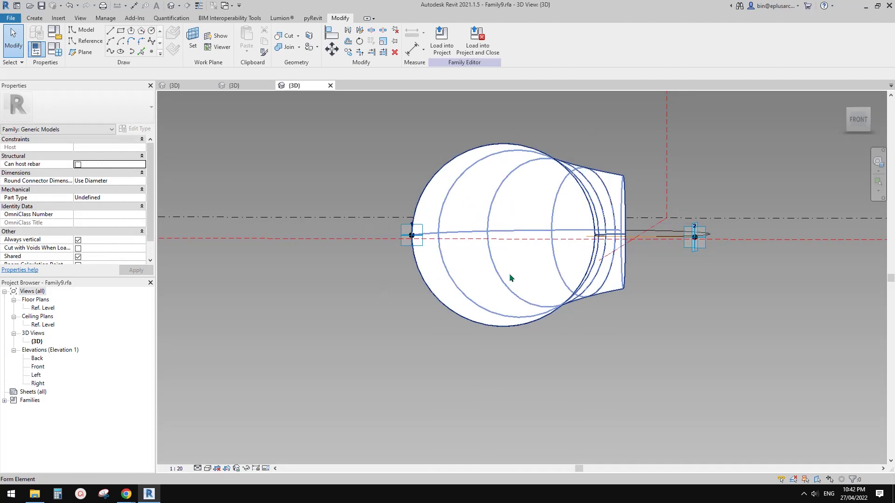
middle_click_drag(510, 278, 596, 310, "shift")
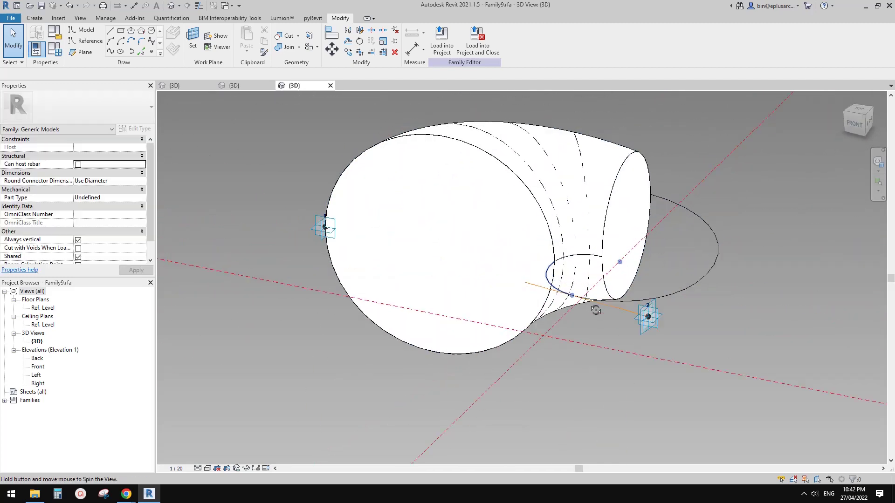
left_click(249, 86)
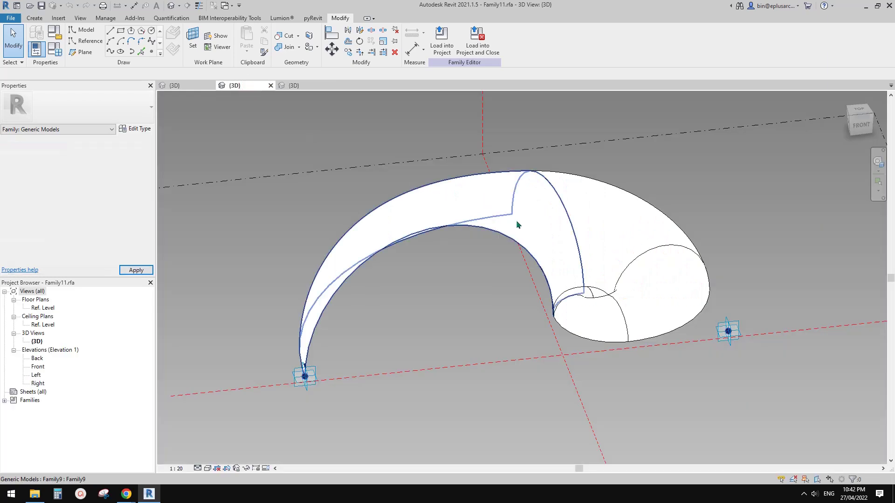
left_click(311, 87)
left_click(484, 40)
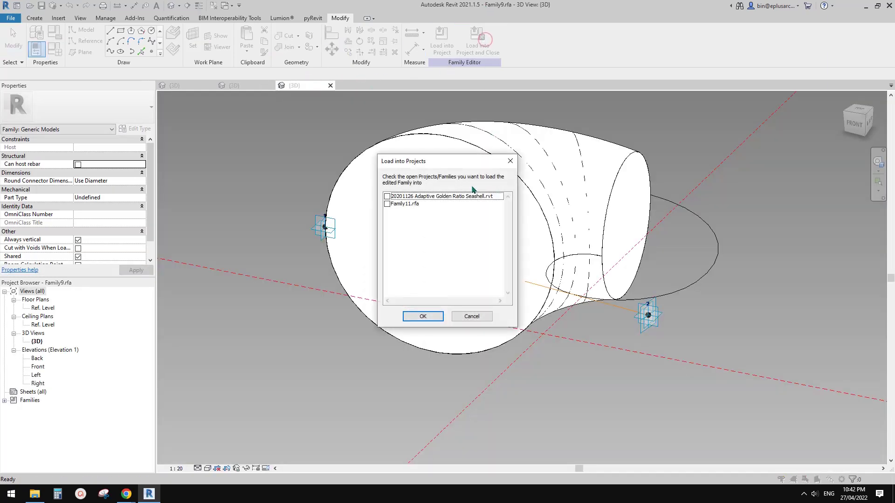
left_click(387, 204)
left_click(423, 316)
left_click(466, 243)
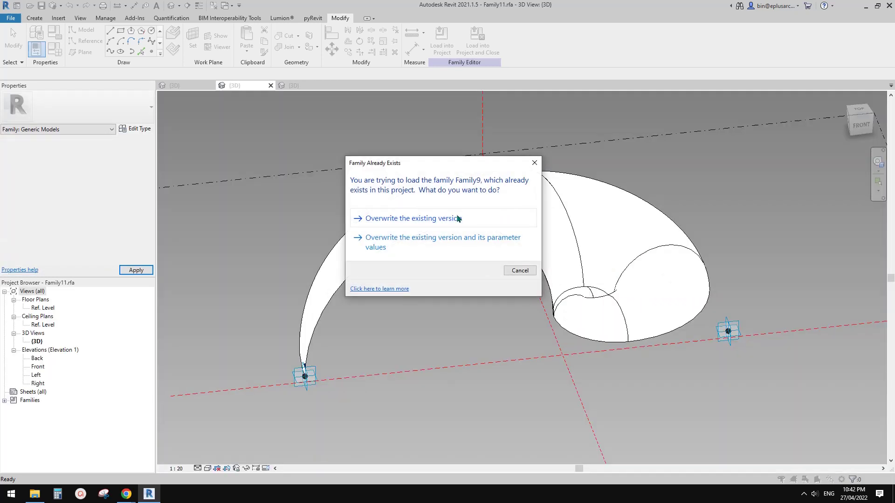
left_click(455, 215)
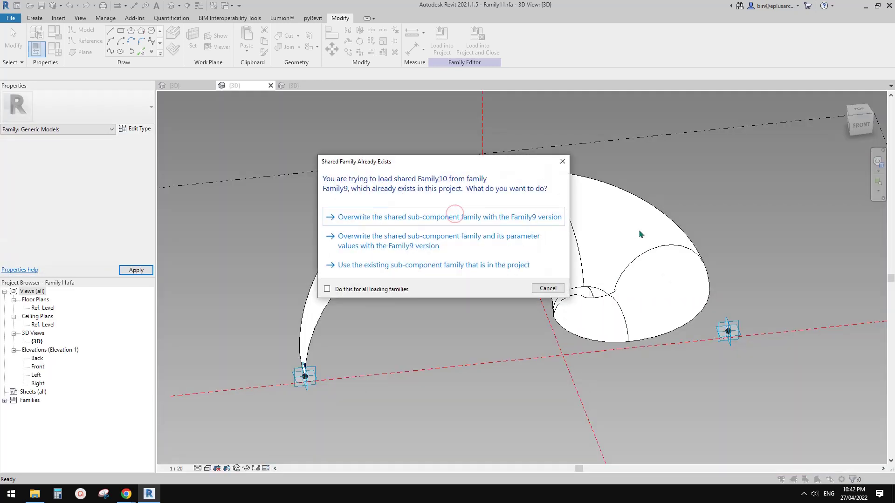
left_click(472, 214)
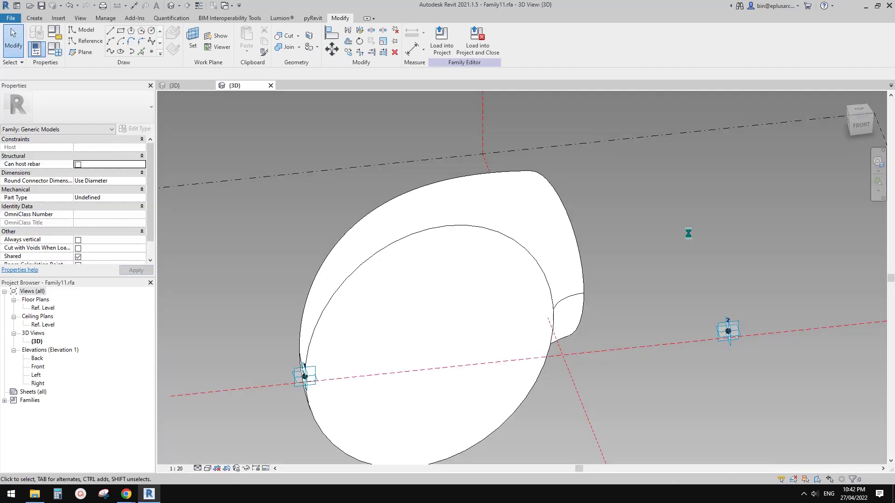
Step: Reopen the nested Family9 for editing from the rounded segment in Family11
middle_click_drag(687, 245, 625, 221, "shift")
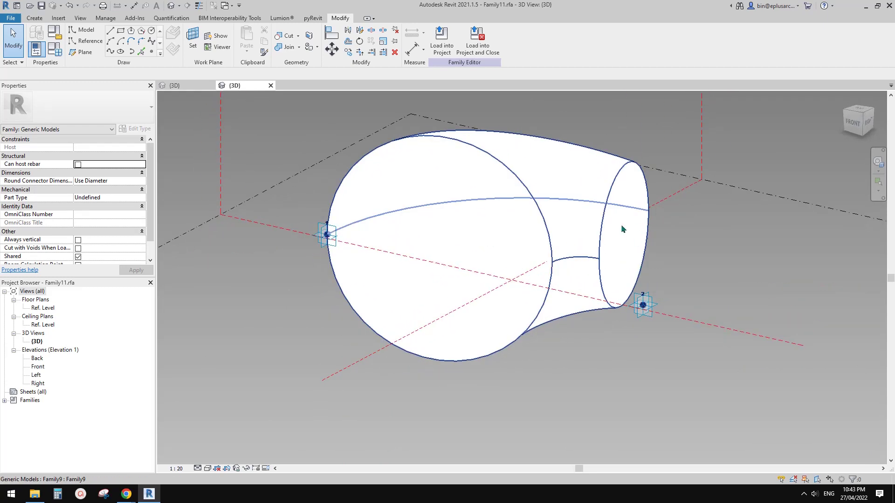
middle_click_drag(623, 229, 563, 258, "shift")
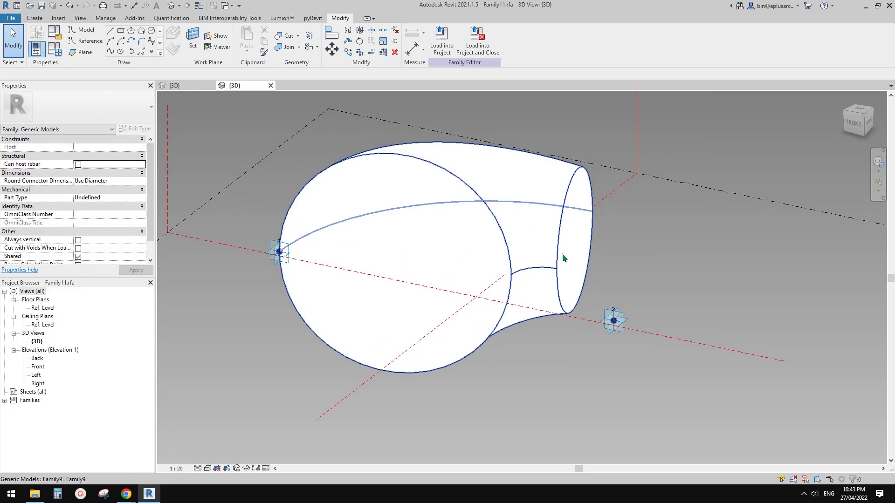
left_click(563, 258)
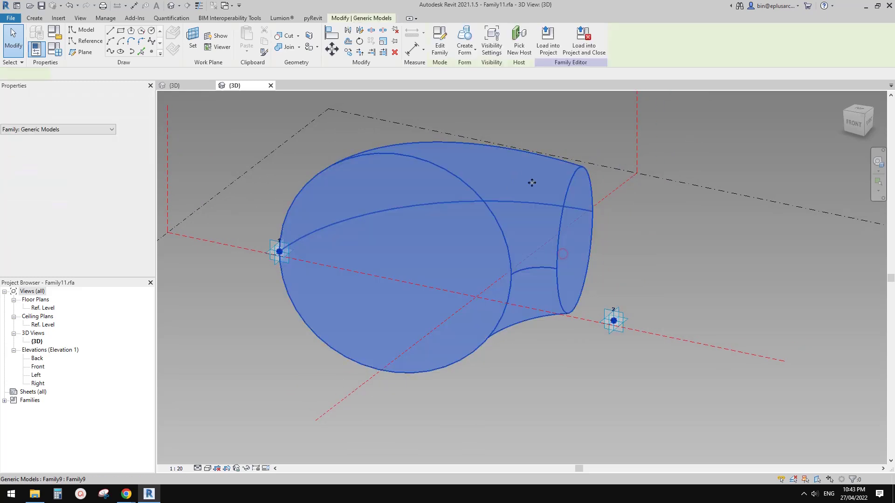
left_click(441, 48)
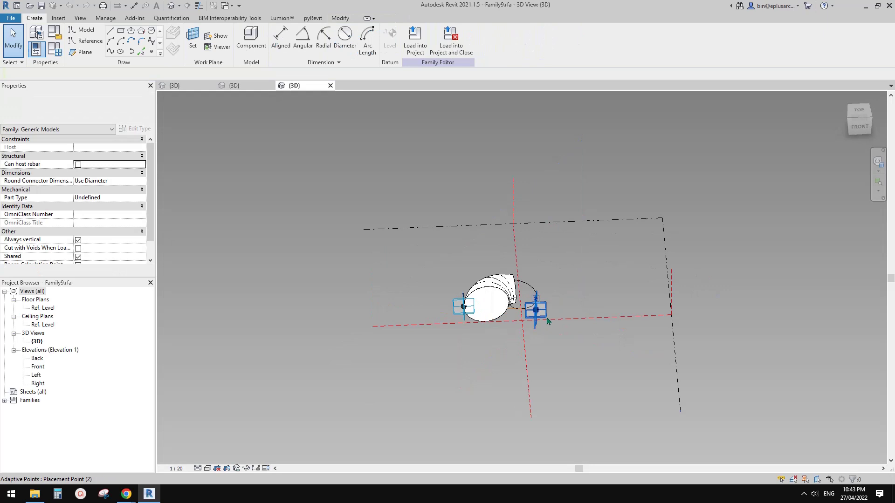
Step: Select the reference line ending at adaptive point 2 and examine how it relates to the rounded segment and the spiral curve
scroll(547, 320, "up", 5)
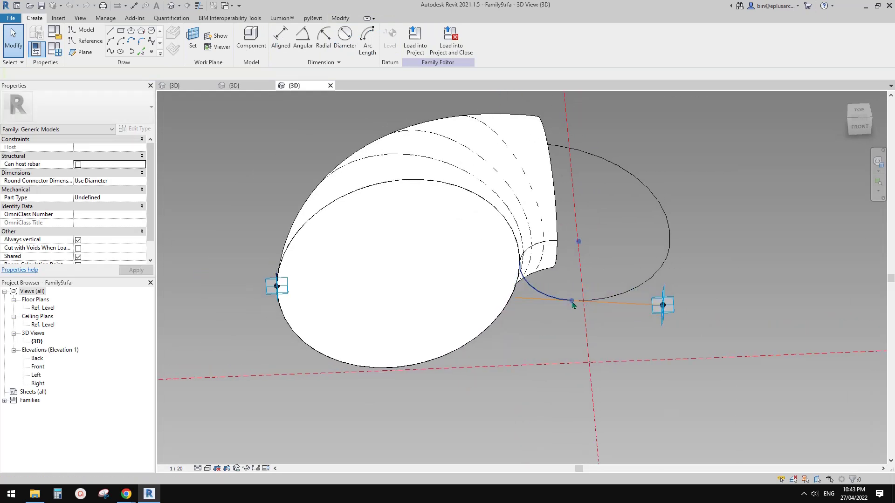
left_click(539, 299)
middle_click_drag(541, 300, 545, 271, "shift")
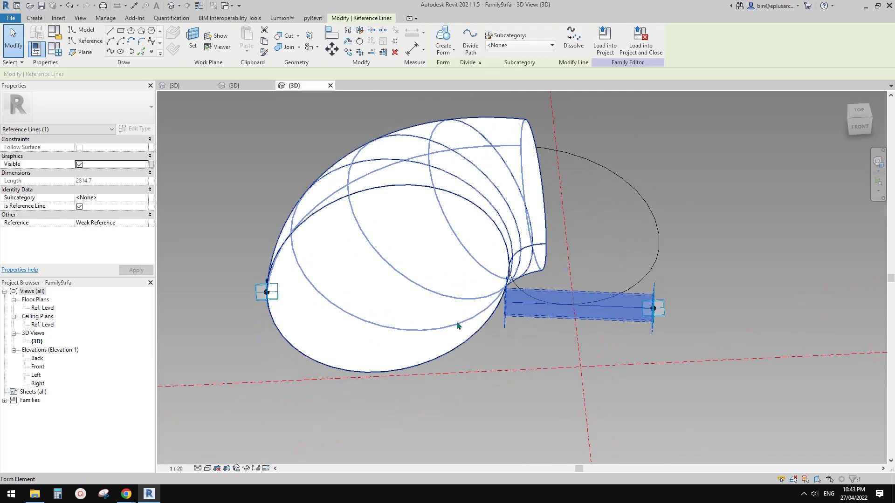
middle_click_drag(421, 325, 576, 261, "shift")
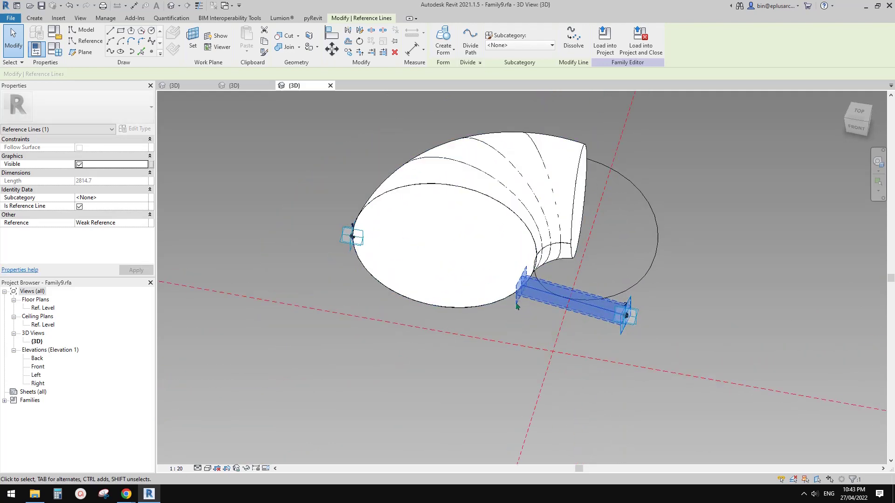
middle_click_drag(577, 214, 604, 280, "shift")
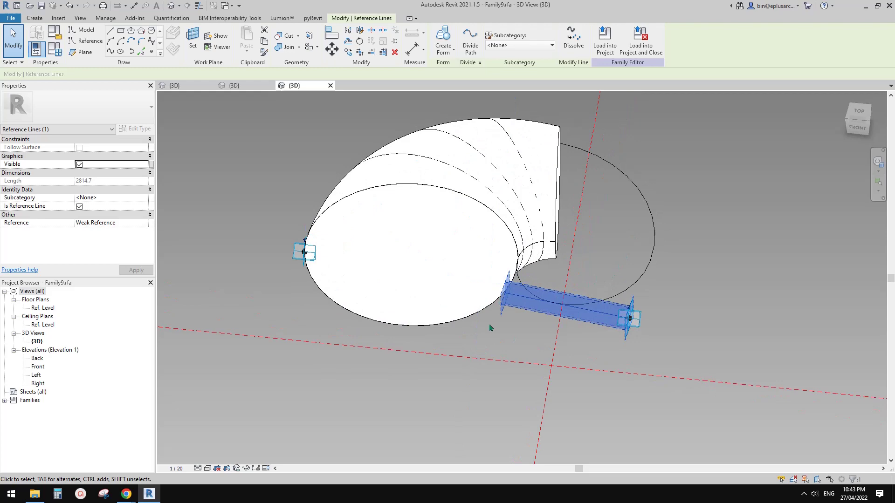
Step: Switch to Chrome to look up the earlier golden ratio tutorials in YouTube Studio, and return to Family9's reference line in Revit
mouse_move(131, 496)
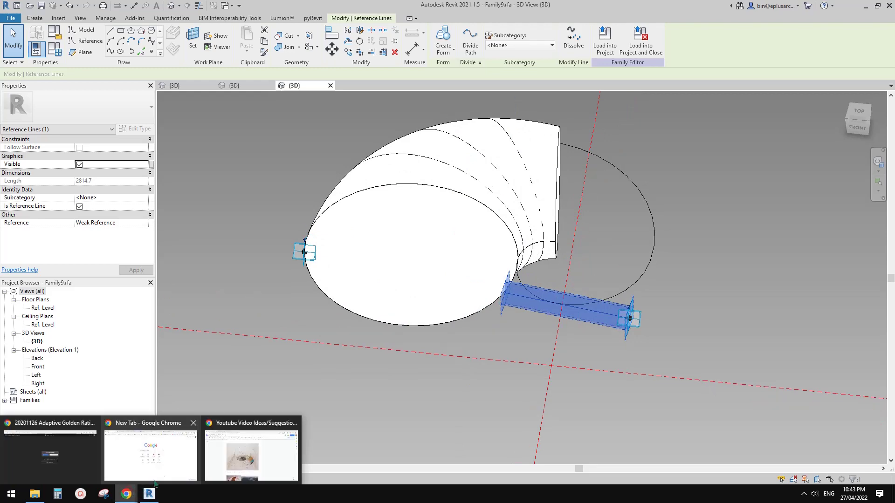
left_click(234, 458)
left_click(173, 7)
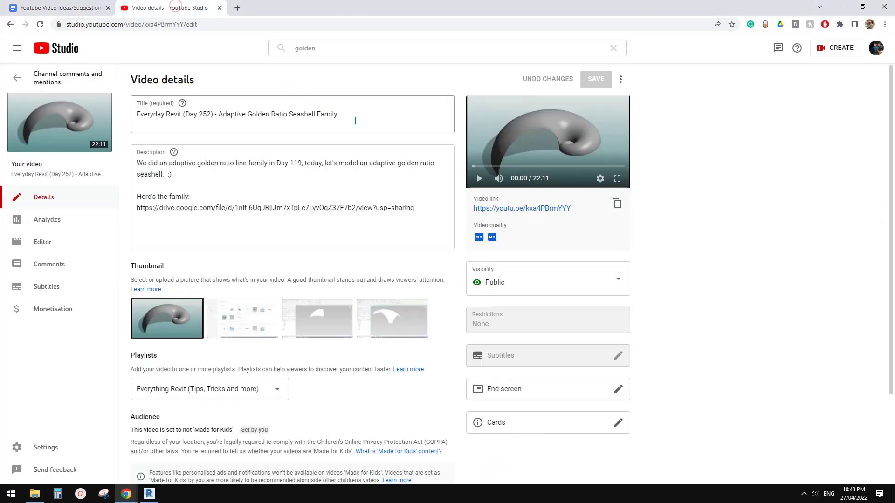
left_click(353, 48)
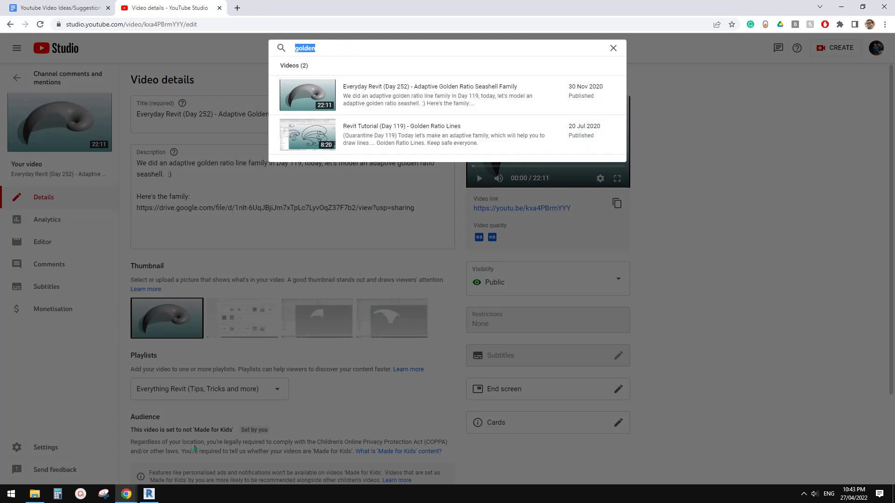
left_click(150, 495)
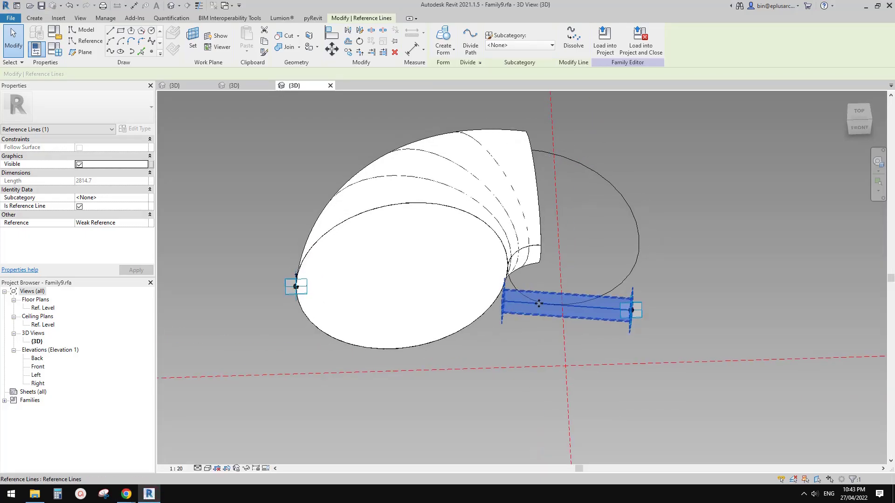
scroll(489, 329, "up", 4)
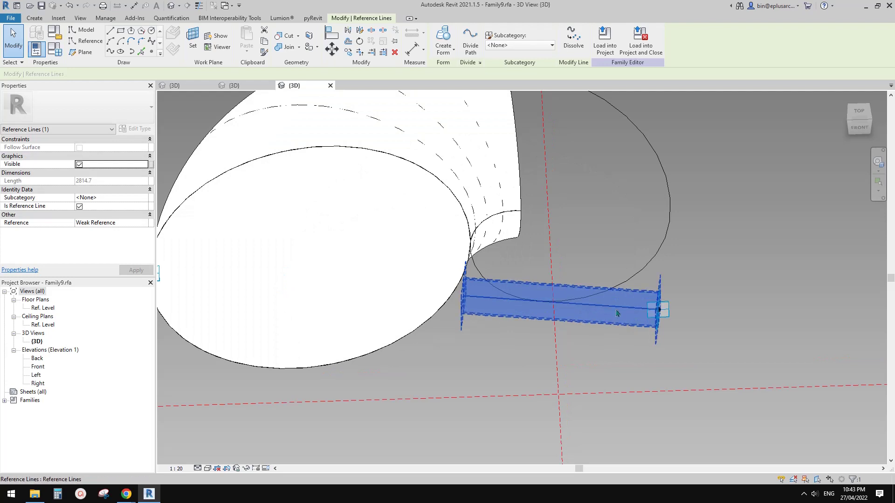
Step: Turn the reference line ending at adaptive point 2 into a model line and accept the plane warning
middle_click_drag(623, 307, 676, 315)
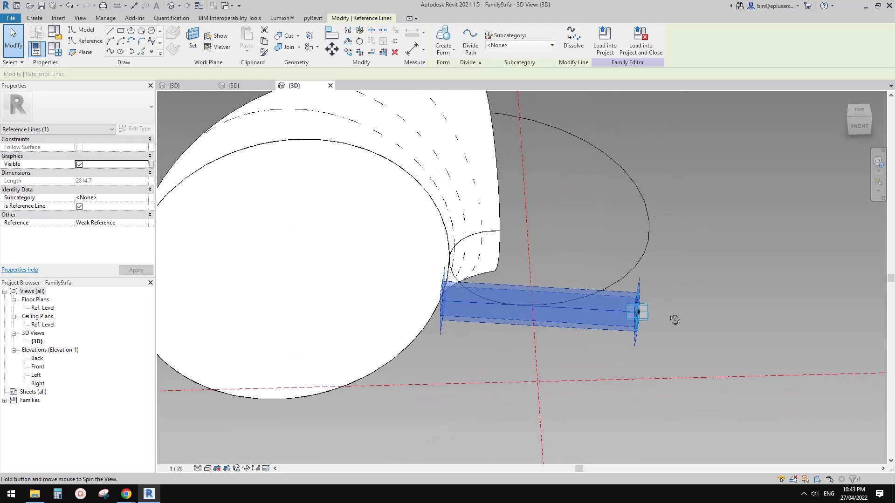
left_click(80, 207)
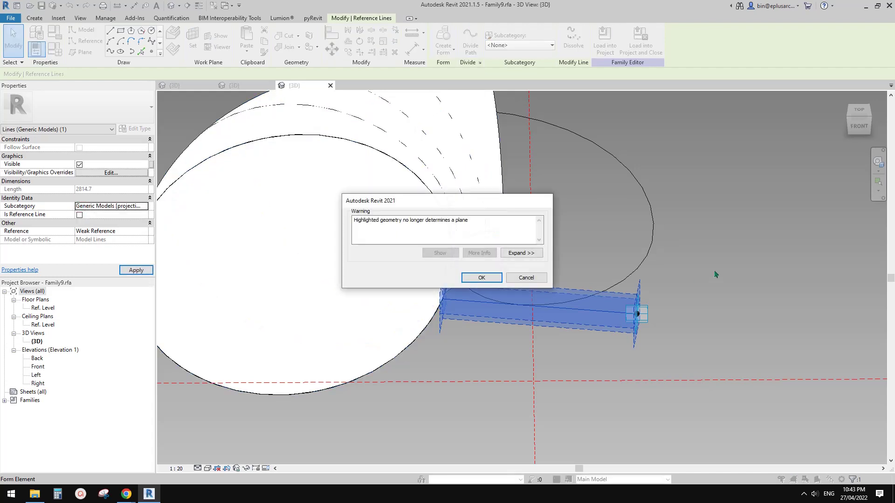
left_click(483, 275)
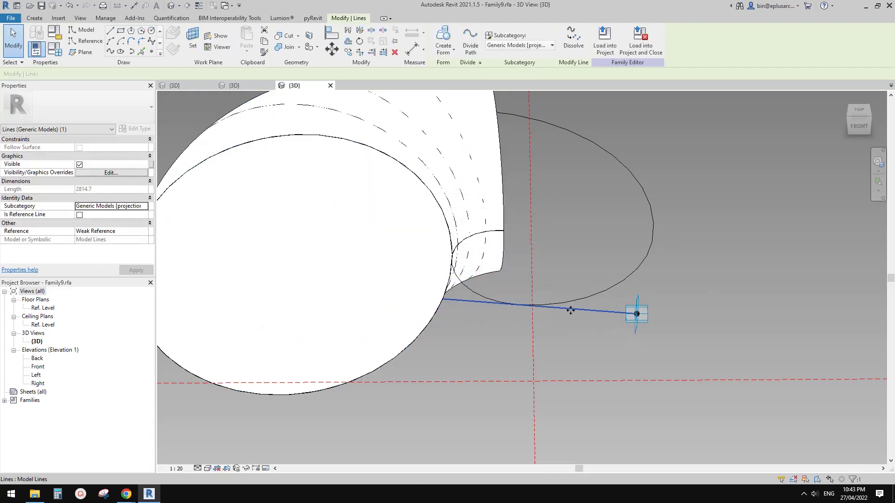
middle_click_drag(571, 310, 625, 324, "shift")
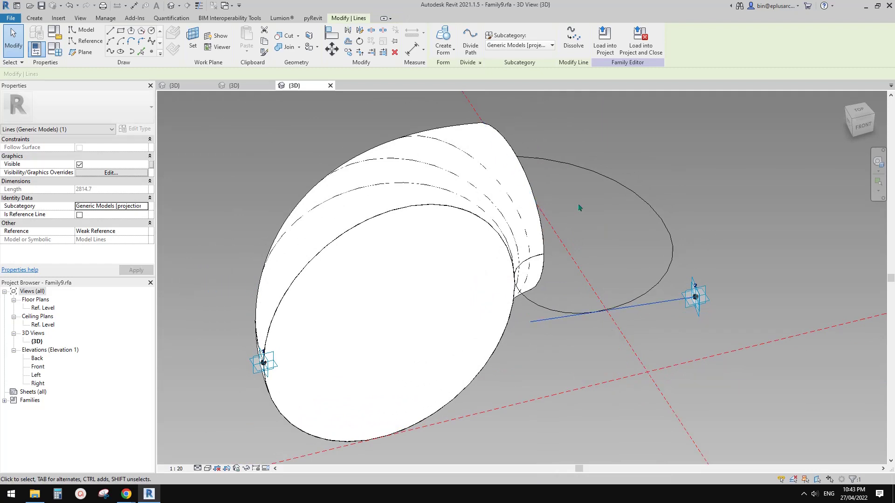
middle_click_drag(619, 152, 613, 152)
Step: Load Family9 into Family11 and close it without saving, overwriting the existing version
left_click(603, 52)
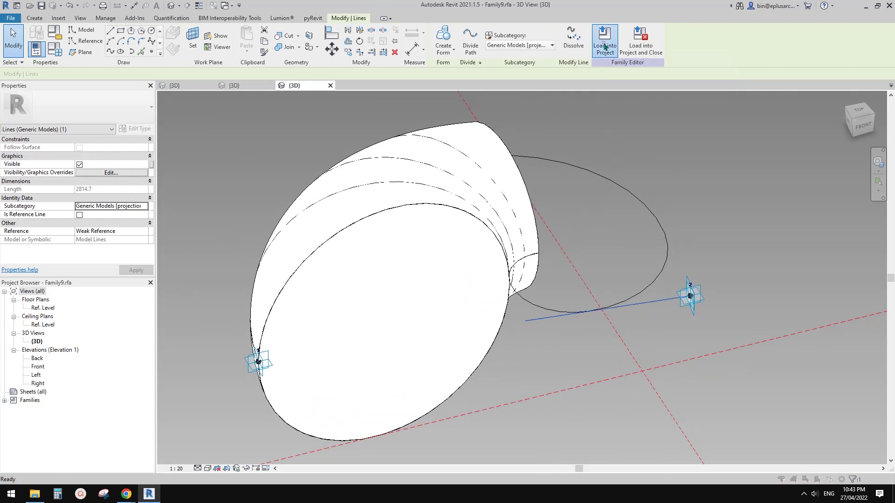
key("Return")
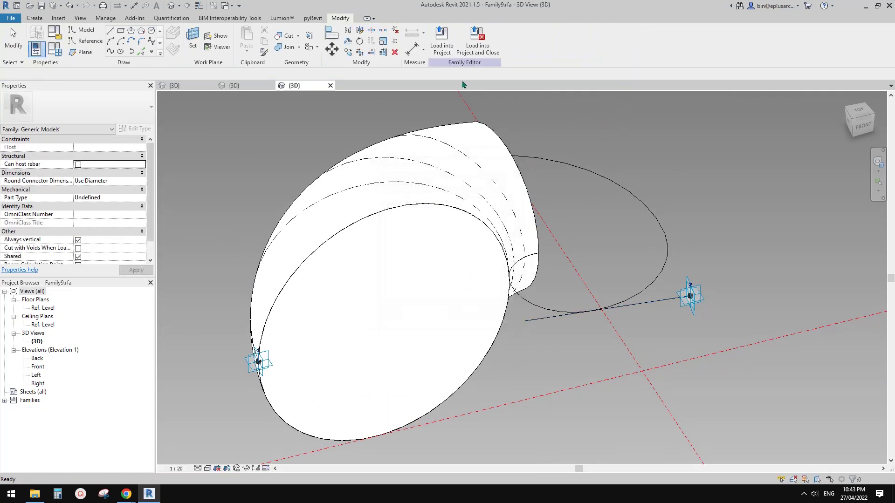
left_click(476, 41)
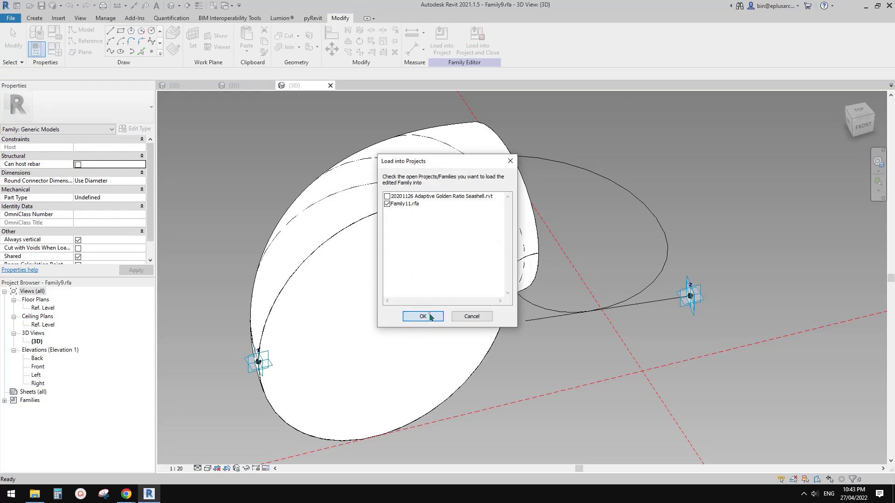
left_click(429, 316)
left_click(466, 248)
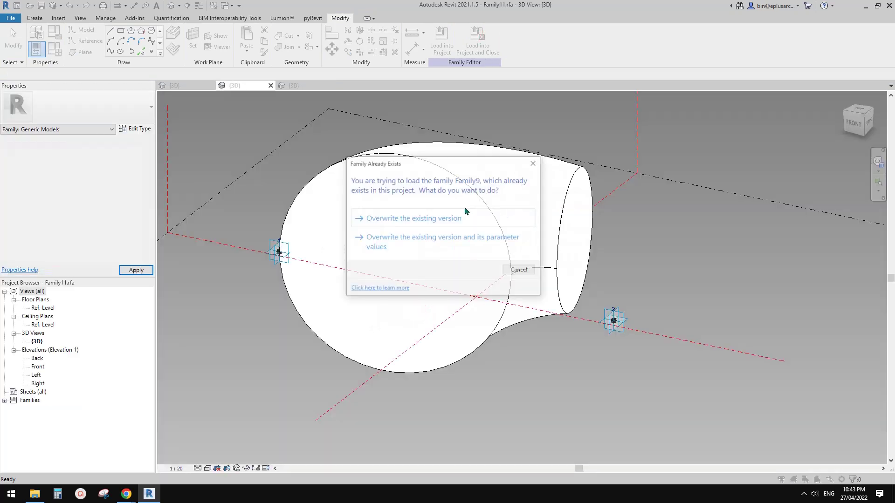
left_click(449, 217)
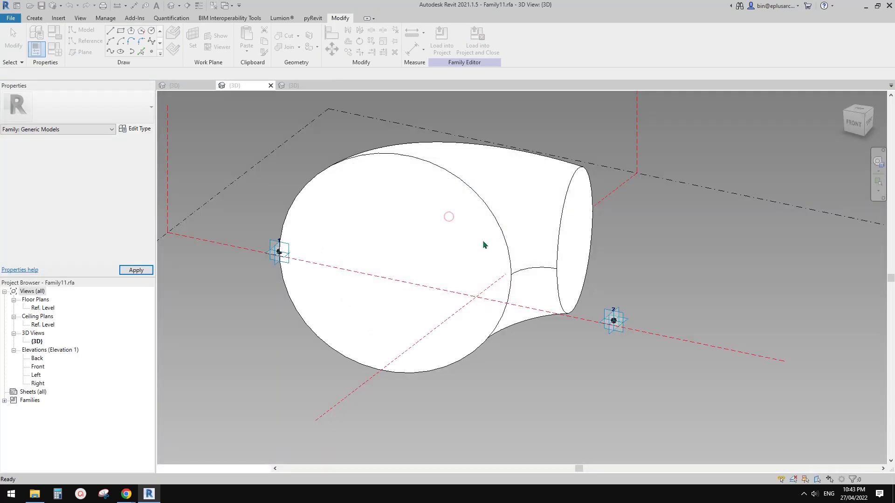
left_click(531, 278)
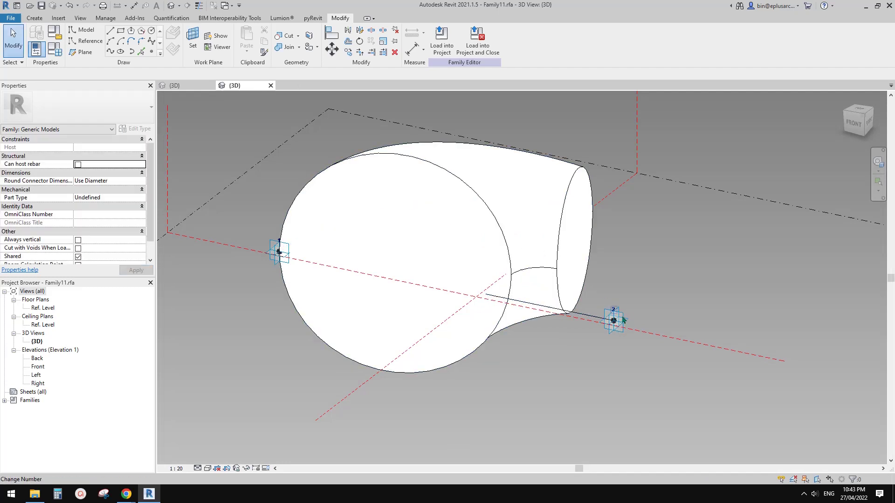
middle_click_drag(545, 285, 410, 235, "shift")
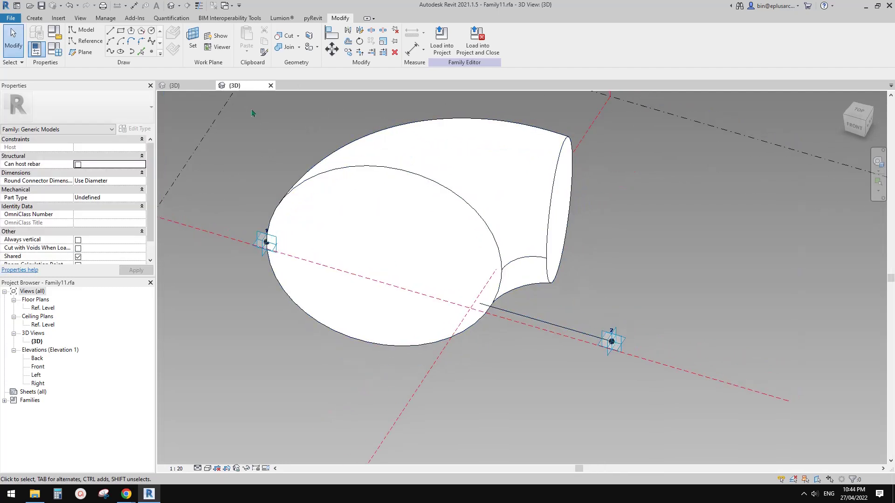
Step: Place a second Family9 component from the end of the first segment's spiral to the free endpoint of its model line
left_click(449, 224)
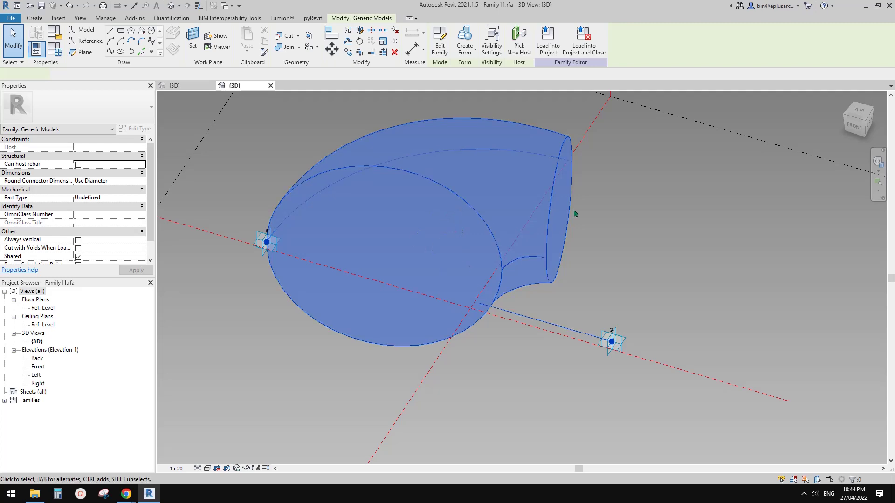
left_click(453, 196)
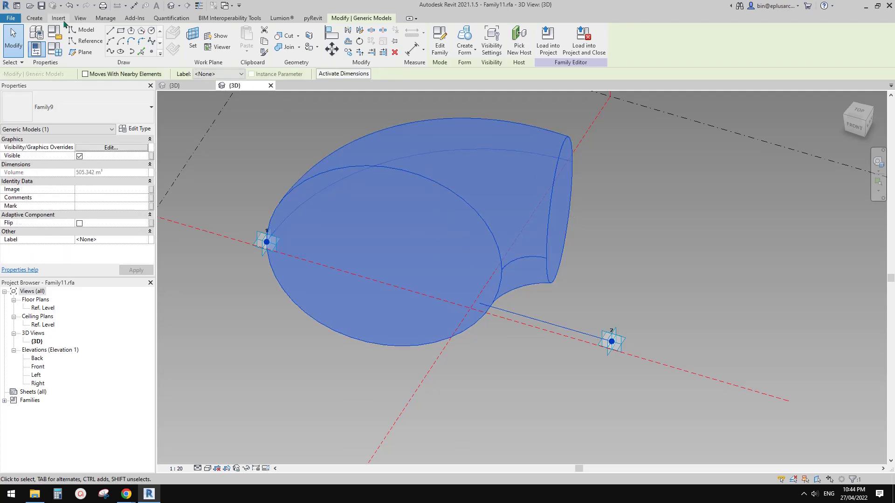
left_click(35, 18)
left_click(247, 38)
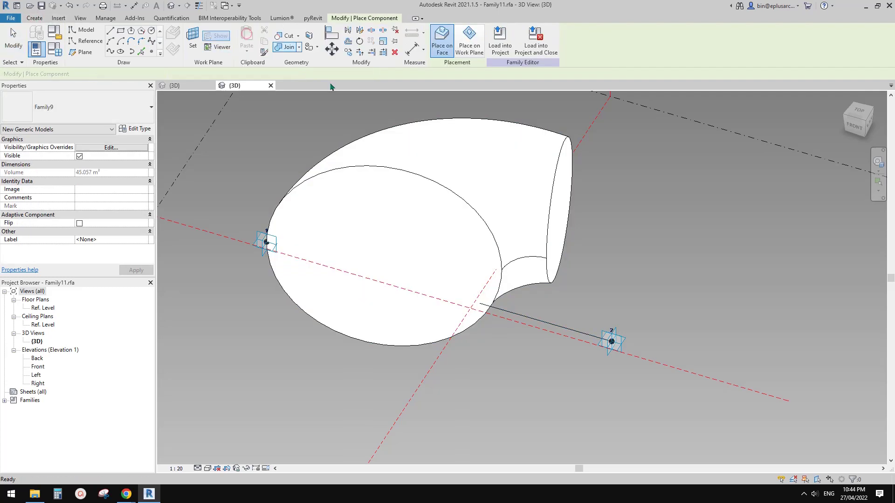
middle_click_drag(601, 261, 594, 203, "shift")
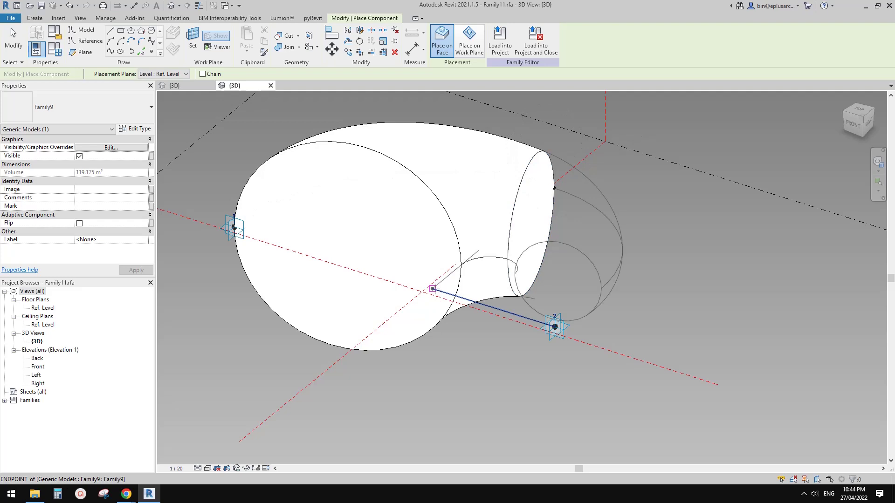
middle_click_drag(658, 294, 742, 334, "shift")
scroll(657, 285, "up", 5)
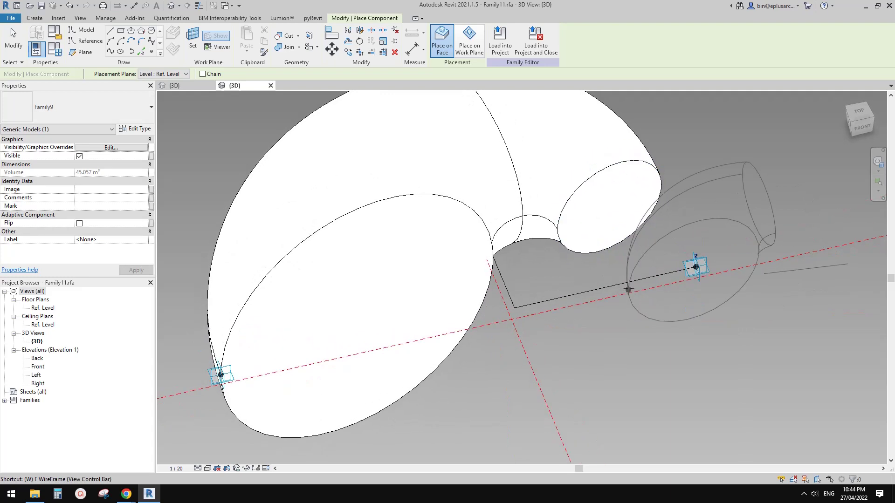
Step: Switch the view to wireframe and place a third Family9 segment from the second segment's spiral end to its line's free endpoint
key("Escape")
key("Escape")
scroll(625, 280, "down", 2)
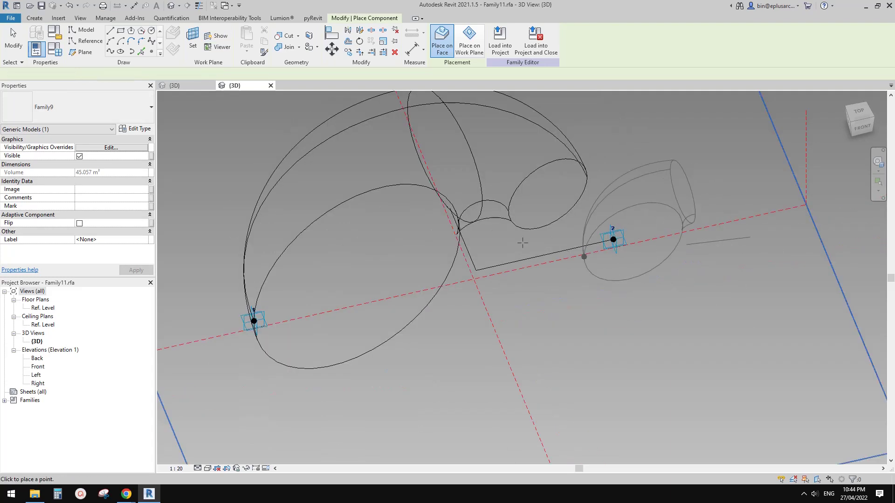
middle_click_drag(470, 225, 553, 263)
scroll(562, 261, "up", 4)
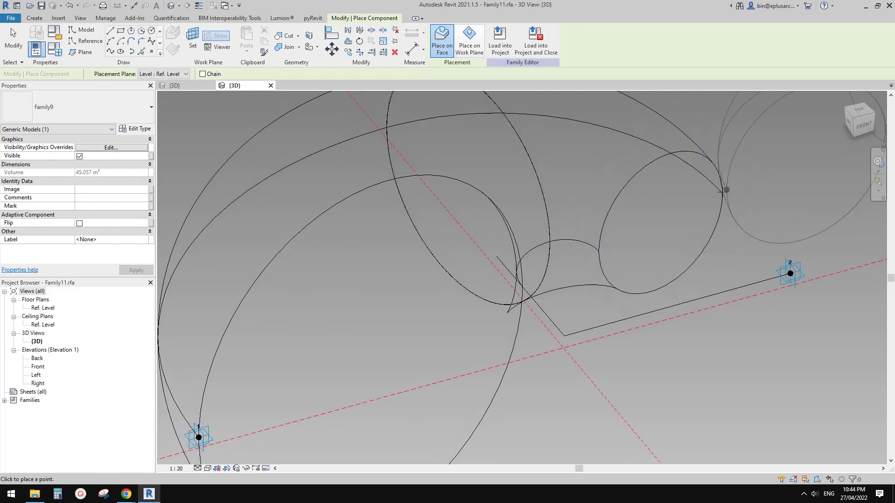
left_click(722, 193)
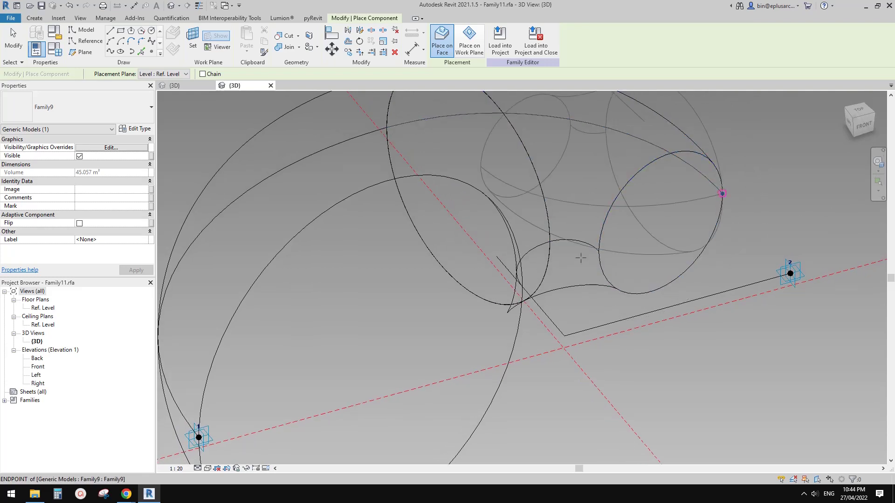
left_click(497, 257)
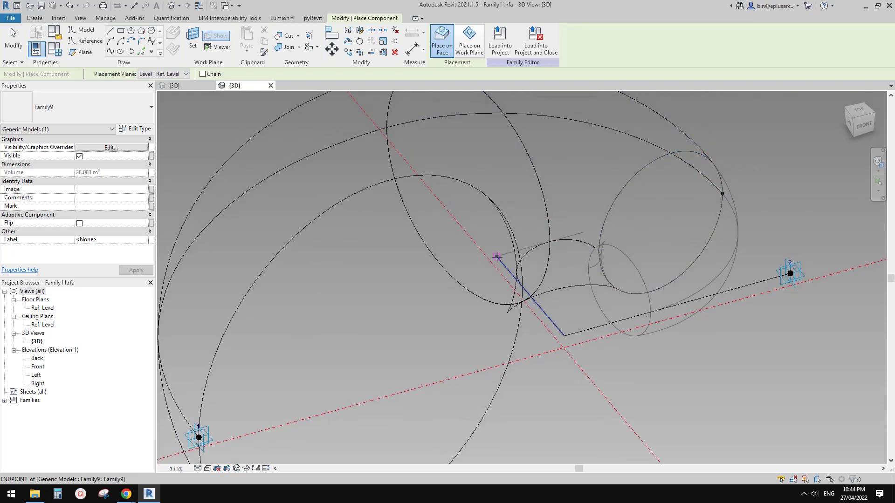
Step: Continue the spiral inward with successively smaller Family9 segments, each snapped to the previous segment's spiral end and line endpoint
left_click(656, 317)
left_click(651, 312)
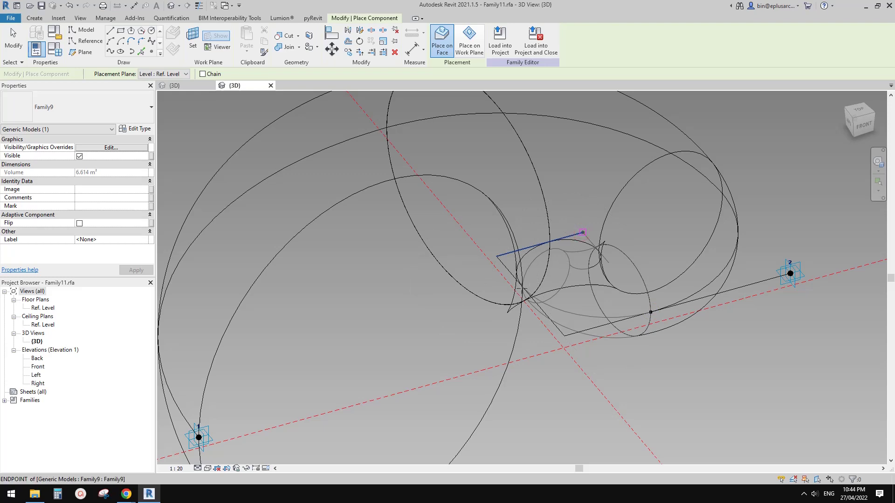
left_click(522, 287)
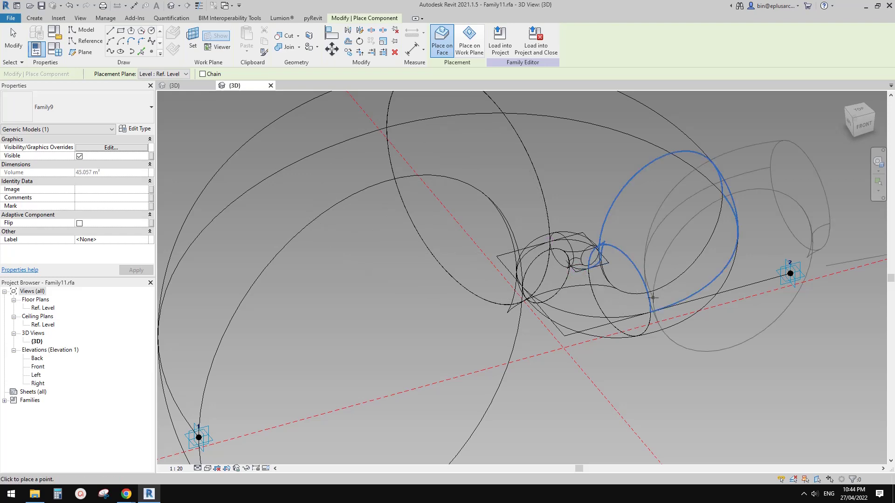
Step: End component placement and display the seashell in the shaded visual style to examine it from several angles
key("Escape")
scroll(653, 297, "down", 2)
mouse_move(653, 298)
middle_mouse_down("shift")
mouse_move(635, 336)
mouse_move(661, 340)
mouse_move(643, 308)
mouse_move(663, 297)
mouse_move(650, 296)
mouse_move(686, 309)
mouse_move(700, 370)
middle_mouse_up("shift")
key("d")
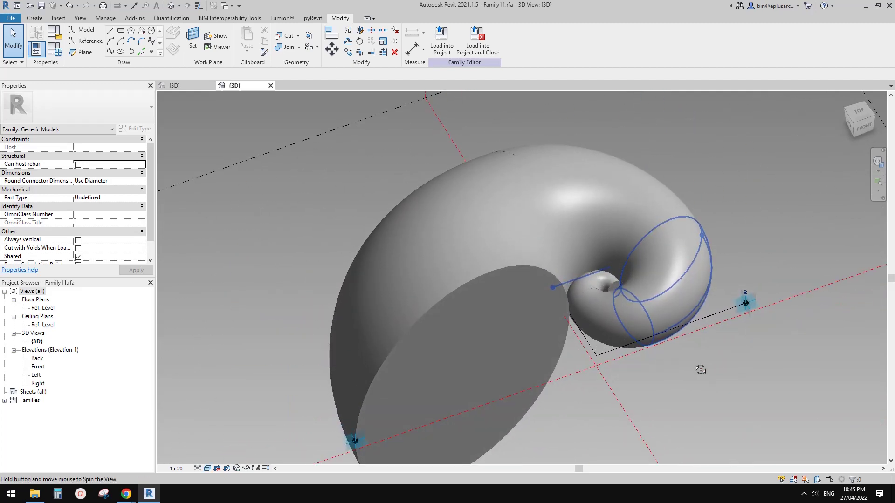
scroll(682, 355, "down", 2)
middle_click_drag(689, 328, 609, 256, "shift")
scroll(627, 276, "up", 2)
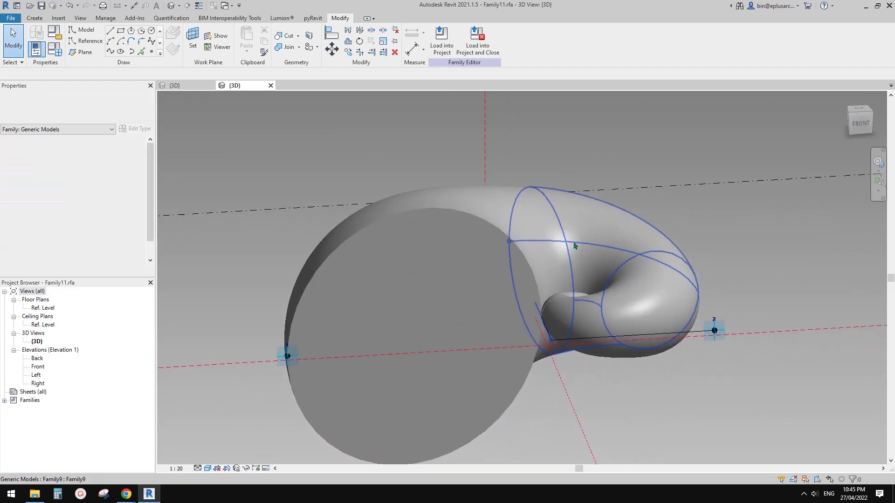
left_click(480, 39)
left_click(505, 246)
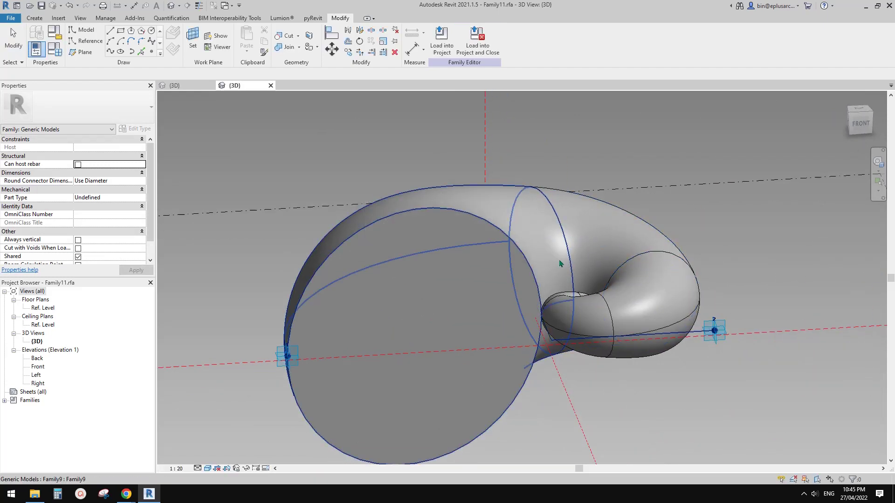
middle_click_drag(662, 335, 680, 348, "shift")
scroll(680, 345, "up", 2)
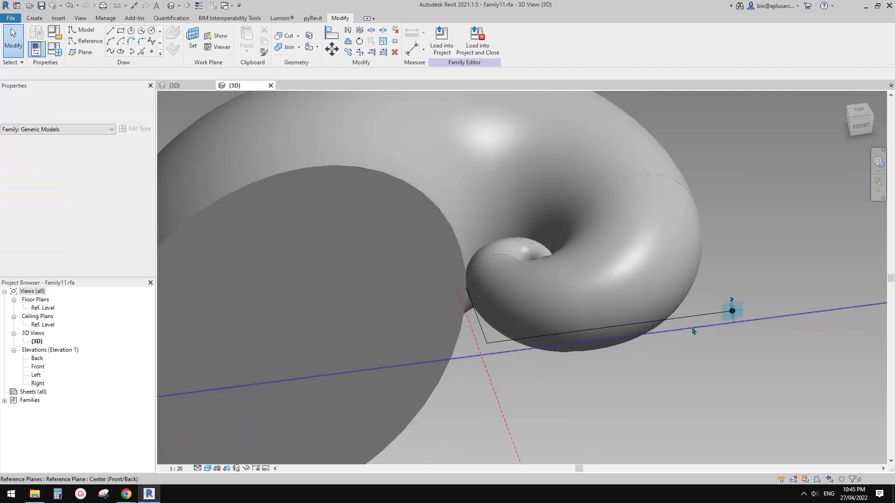
Step: Reopen Family9 from the largest segment and convert the model line ending at adaptive point 2 back to a reference line
left_click(502, 347)
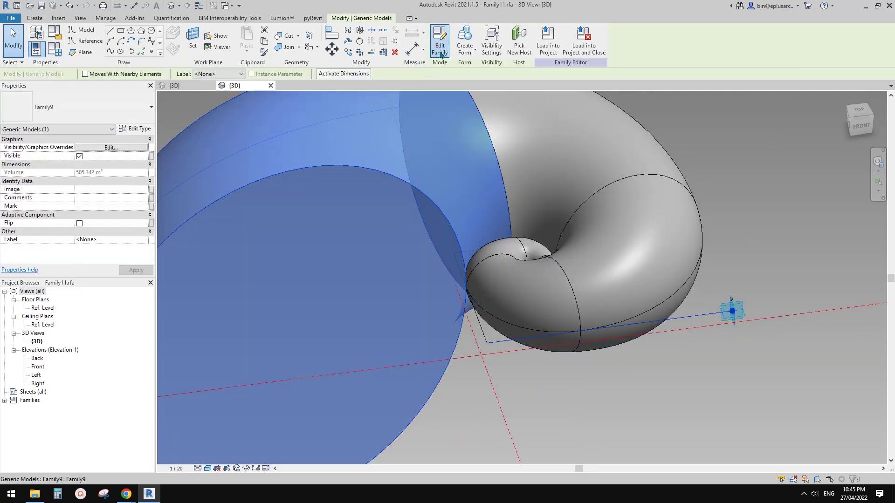
double_click(531, 337)
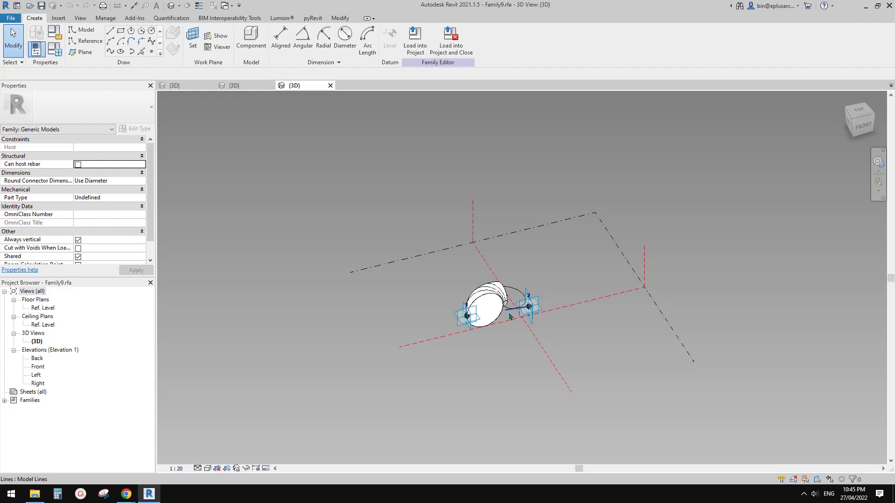
scroll(505, 315, "up", 3)
left_click(330, 304)
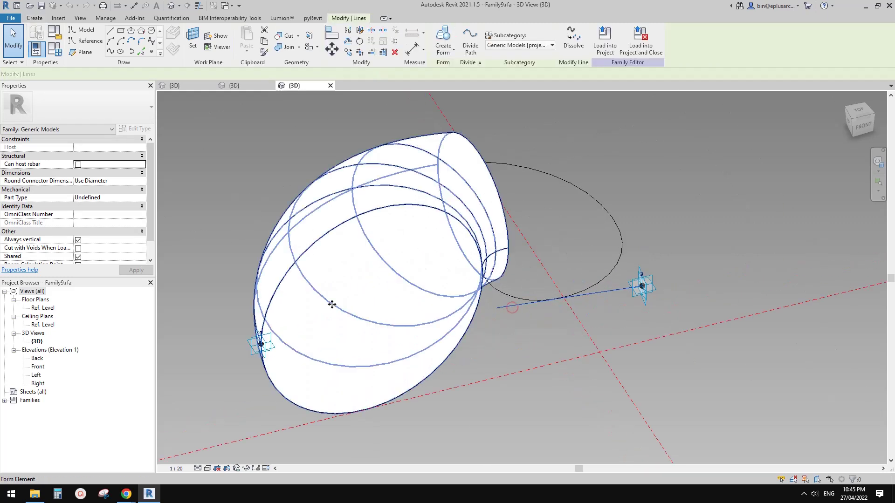
left_click(79, 215)
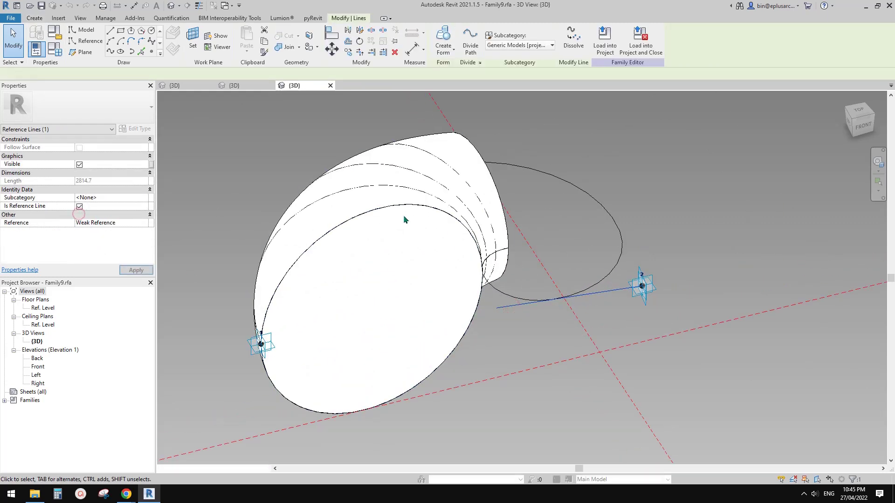
Step: Load the edited Family9 into Family11.rfa only, closing it without saving and overwriting the version used by all spiral segments
left_click(637, 46)
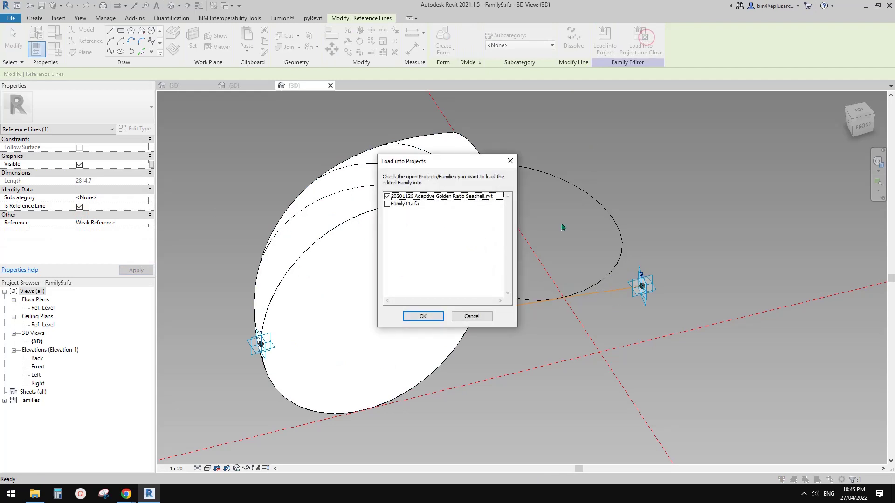
left_click(387, 204)
left_click(386, 197)
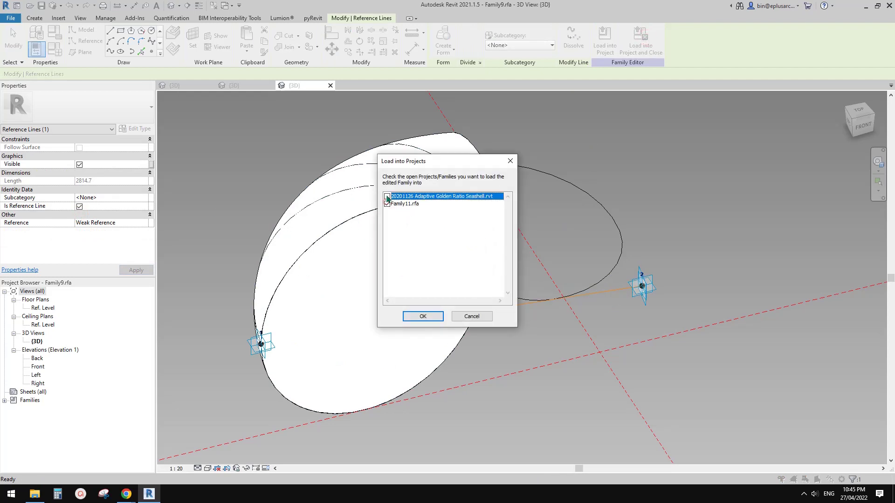
left_click(424, 317)
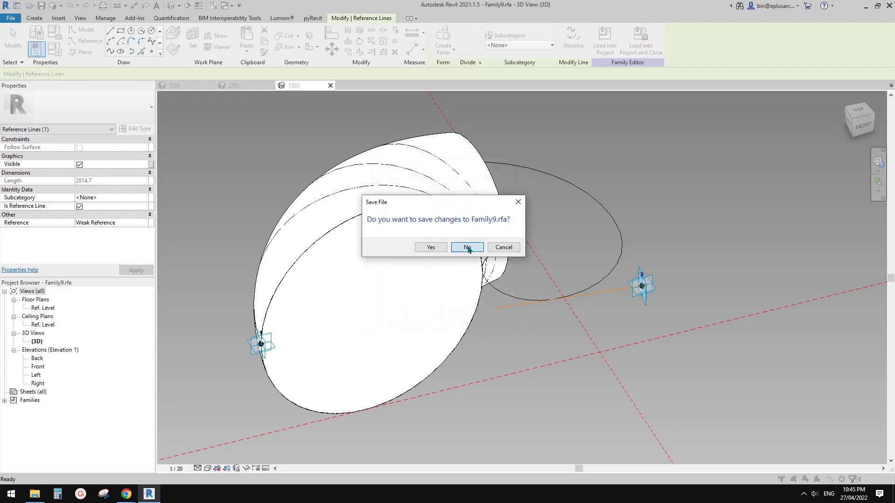
left_click(467, 247)
left_click(435, 168)
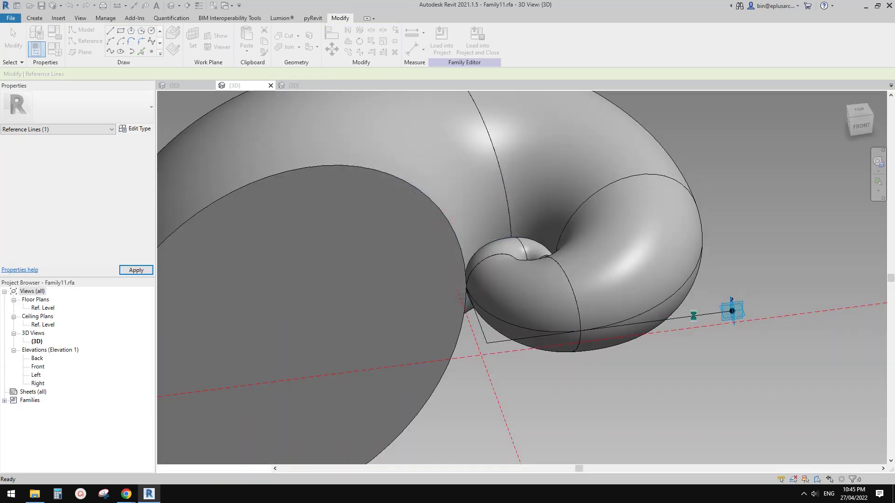
left_click(688, 318)
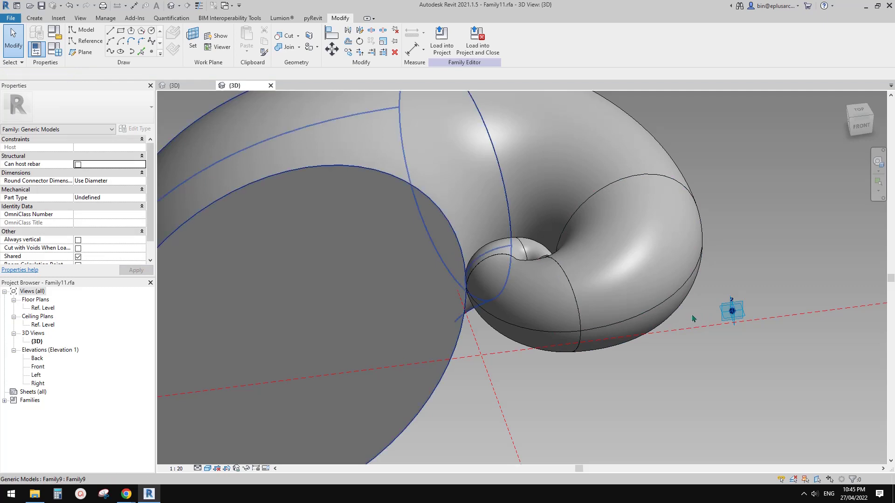
Step: Load Family11 into the seashell project and close it without saving, overwriting the existing version and its shared sub-component families
left_click(477, 42)
left_click(469, 248)
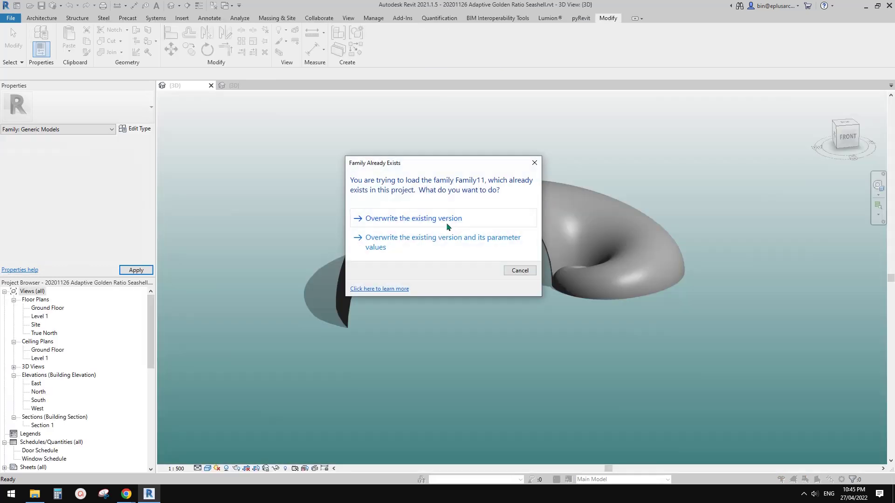
left_click(445, 215)
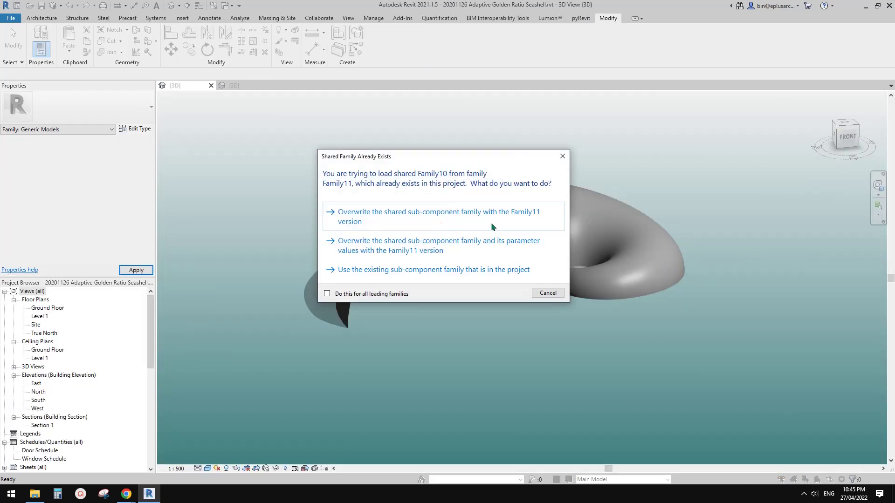
left_click(482, 213)
left_click(533, 221)
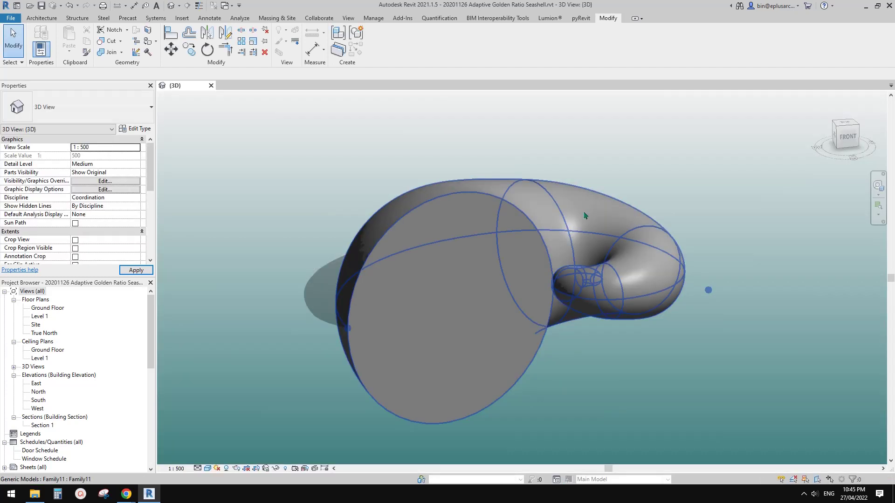
Step: Create a 1500 x 3000mm curtain system by face on the upper surface of the shell's largest segment
middle_click_drag(612, 253, 612, 323, "shift")
scroll(586, 248, "up", 6)
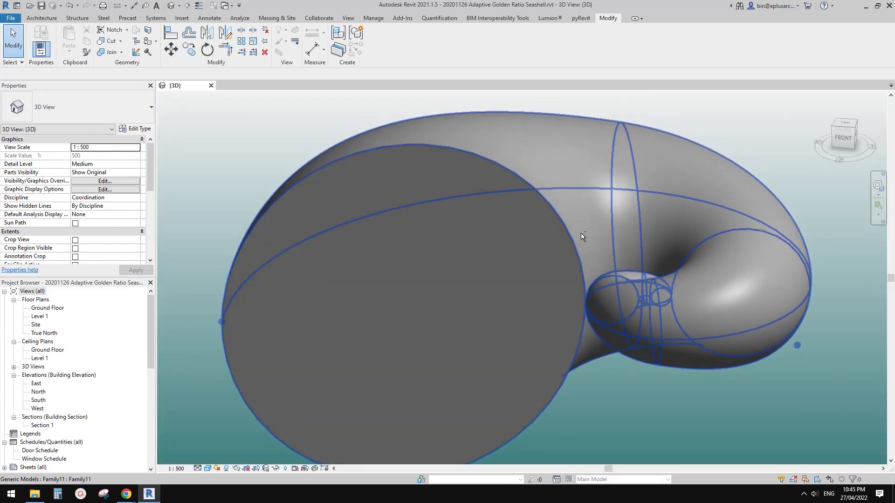
scroll(582, 236, "down", 3)
middle_click_drag(582, 236, 533, 276, "shift")
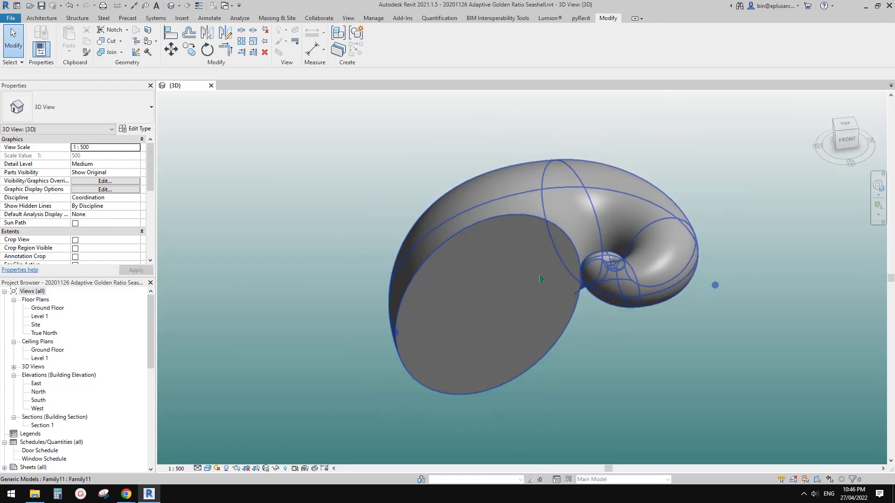
left_click(532, 274)
left_click(41, 17)
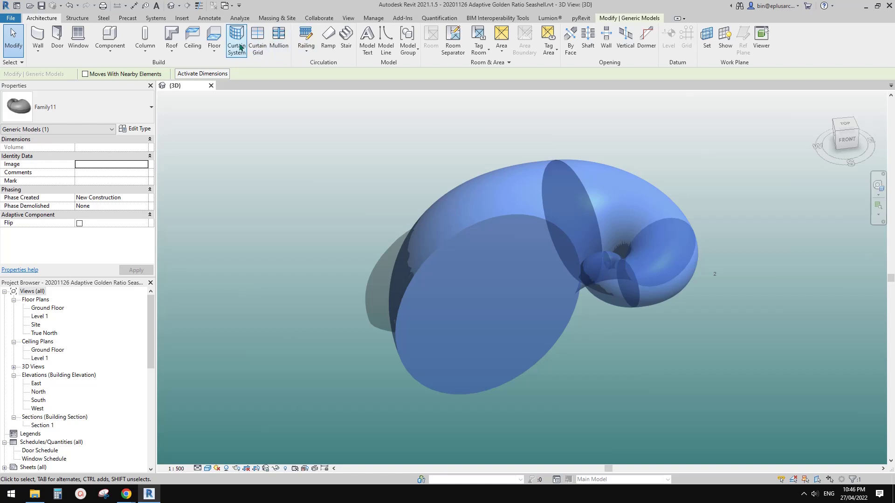
left_click(236, 41)
left_click(539, 199)
left_click(622, 198)
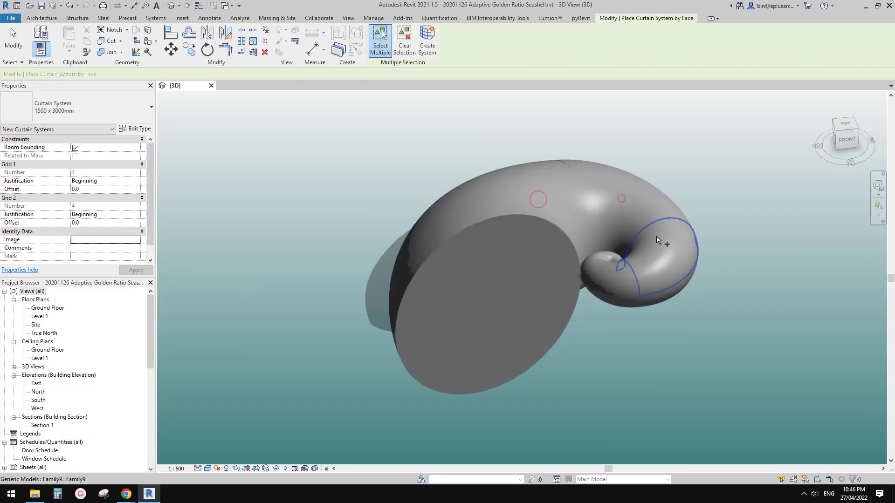
left_click(542, 195)
left_click(427, 45)
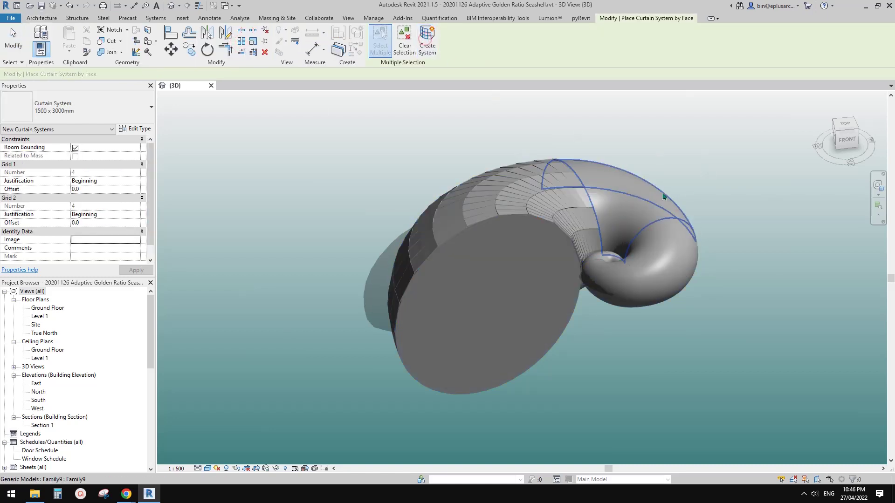
Step: Create separate curtain systems on the flat circular opening face and on the upper surface of the second segment
left_click(517, 227)
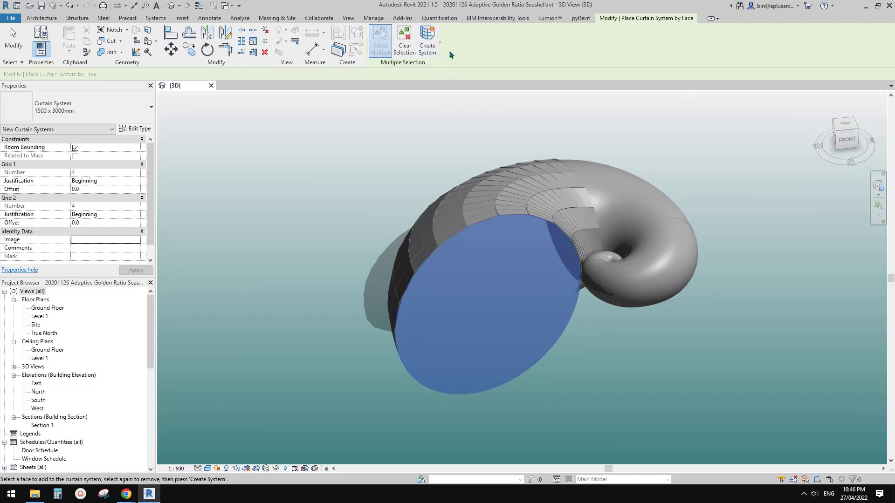
left_click(427, 45)
left_click(653, 212)
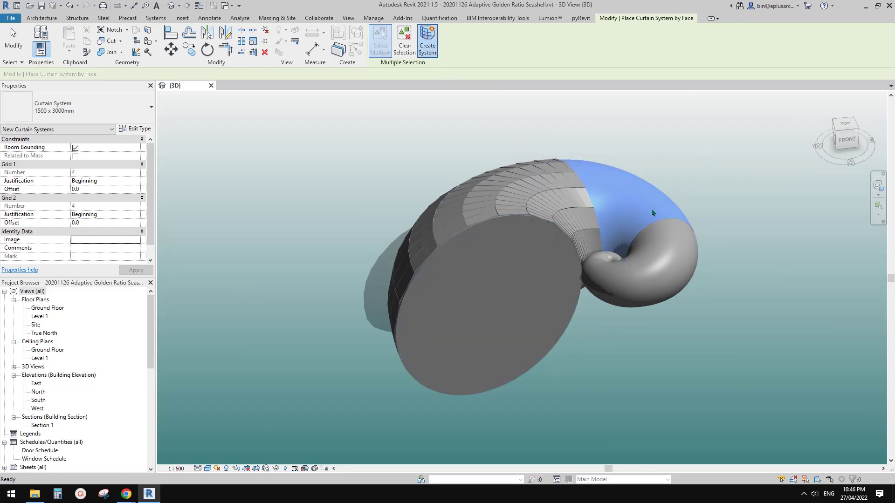
left_click(427, 45)
Step: Create curtain systems on the upper surface and the underside of the third segment, ending curtain system placement
scroll(672, 280, "up", 3)
left_click(685, 265)
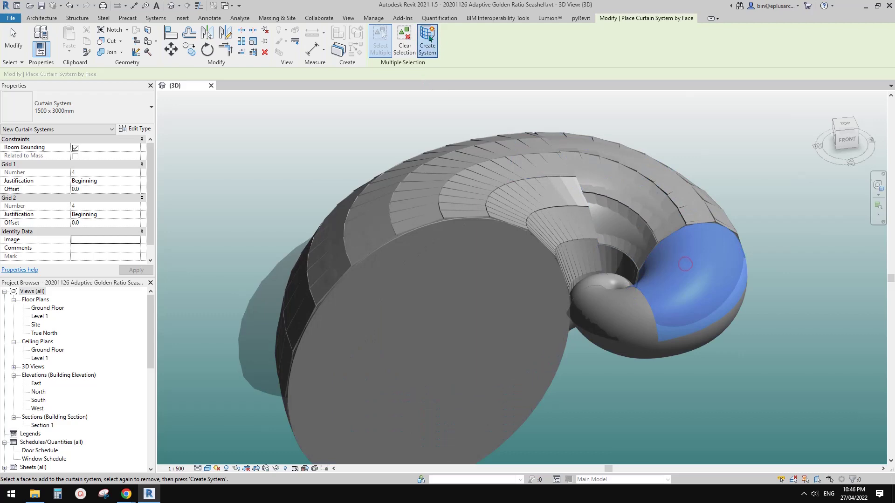
left_click(427, 45)
middle_click_drag(676, 243, 731, 287, "shift")
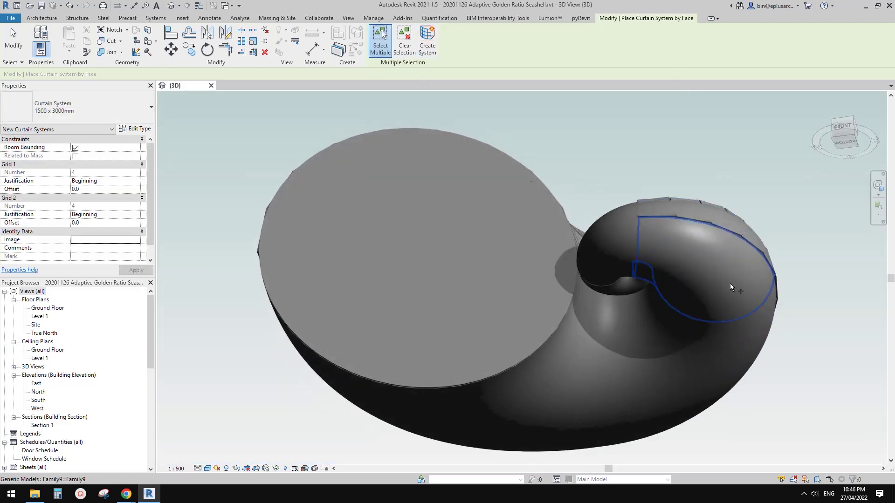
left_click(731, 287)
left_click(427, 45)
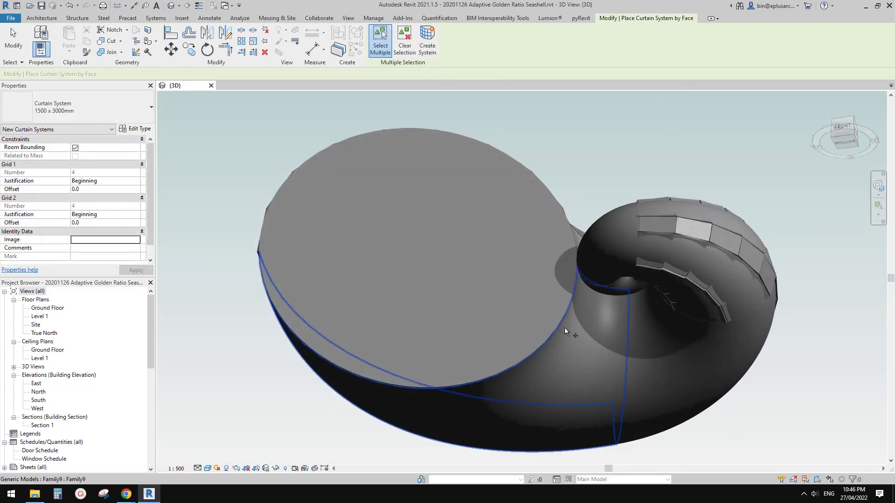
key("Escape")
key("Escape")
Step: Remove the curtain system from the shell's flat circular opening face
middle_click_drag(565, 331, 479, 311, "shift")
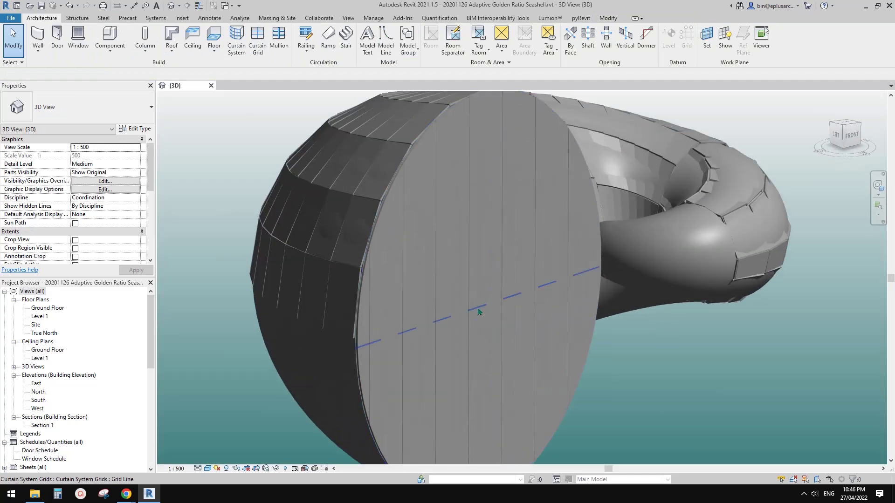
left_click(485, 312)
left_click(490, 310)
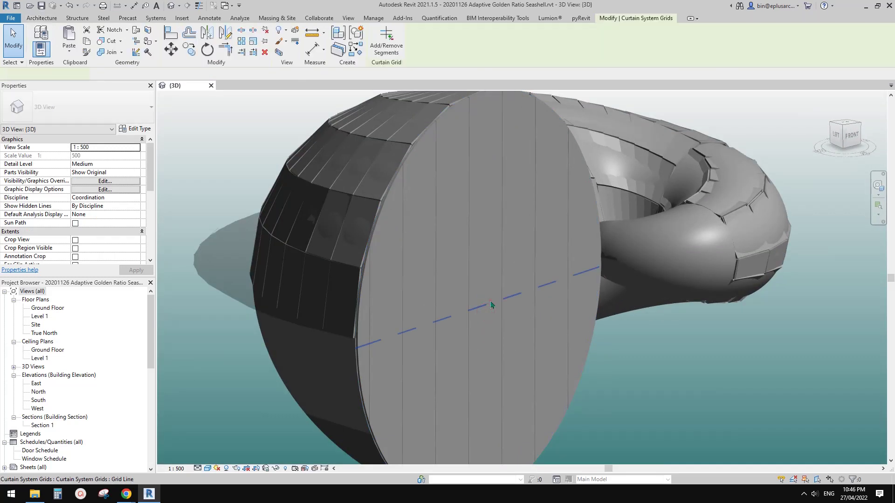
middle_click_drag(532, 285, 508, 310)
key("Escape")
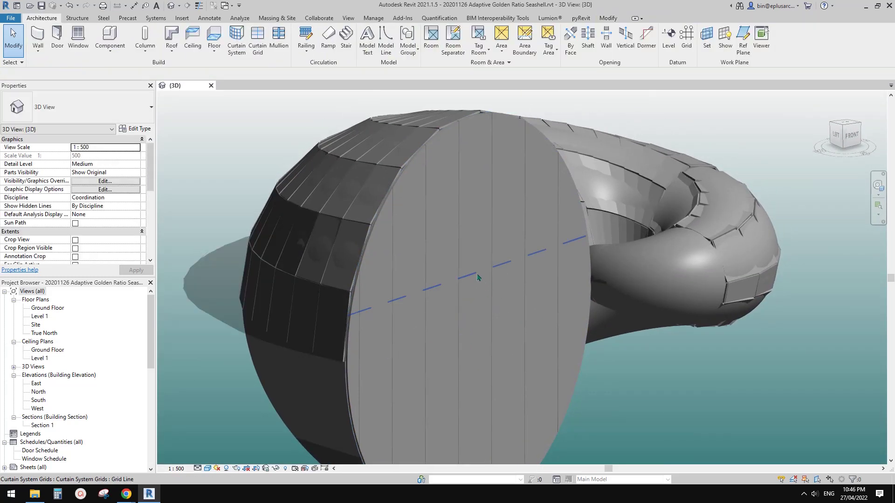
key("Tab")
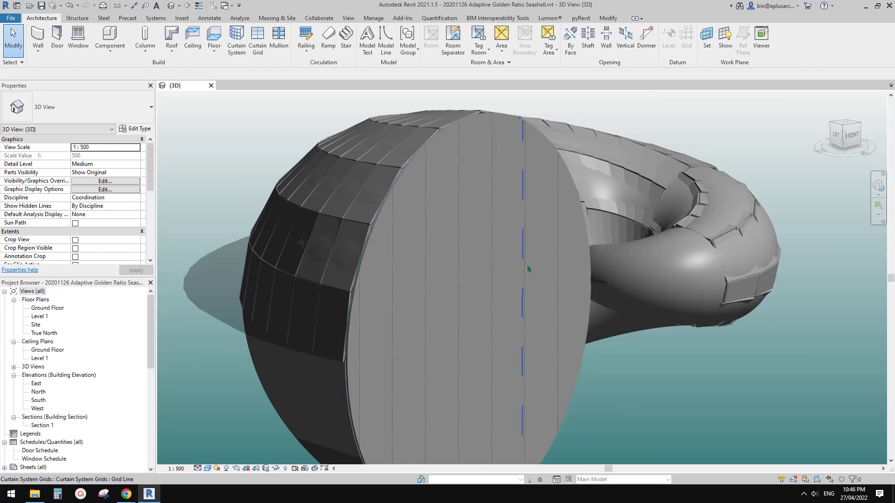
middle_click_drag(528, 269, 477, 267, "shift")
left_click(454, 293)
scroll(478, 267, "down", 1)
key("Escape")
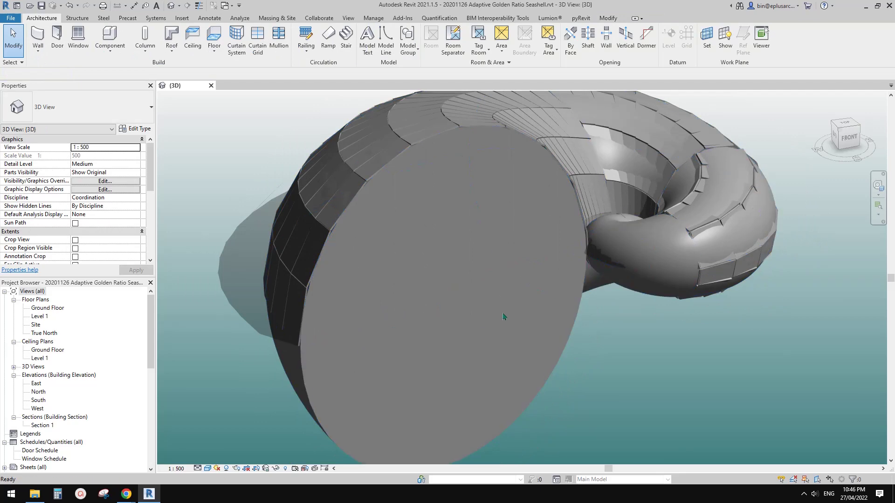
Step: Temporarily hide the Family11 shell mass so only the curtain systems are displayed
left_click(504, 317)
middle_click_drag(504, 316, 590, 254, "shift")
key("Escape")
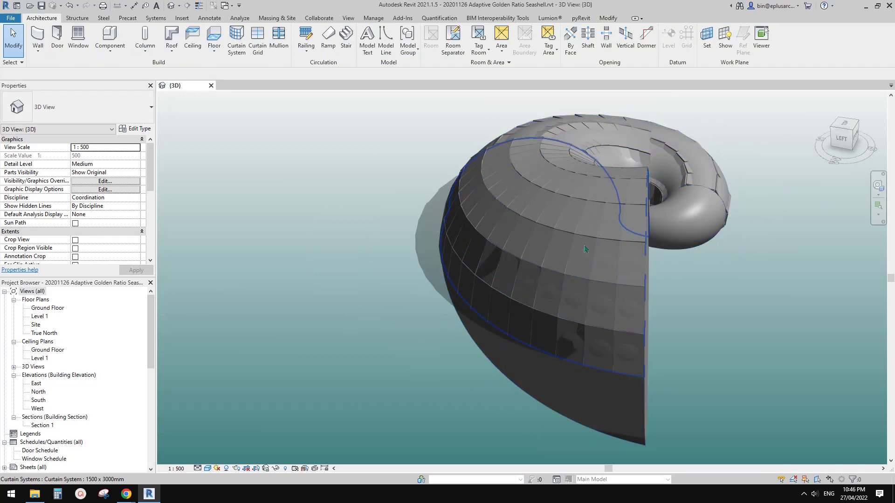
left_click(606, 413)
key("h")
key("i")
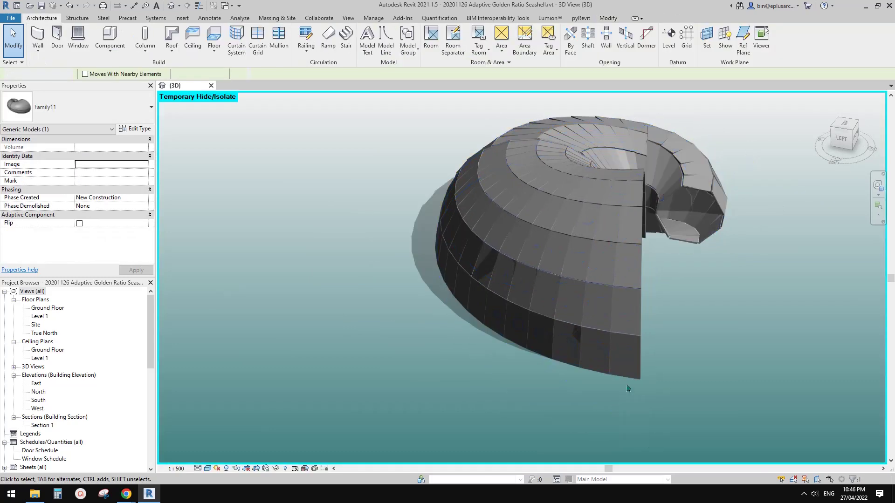
middle_click_drag(627, 388, 642, 271, "shift")
Step: Edit the type of the largest segment's curtain system, setting its curtain panel to System Panel : Glazed
left_click(651, 235)
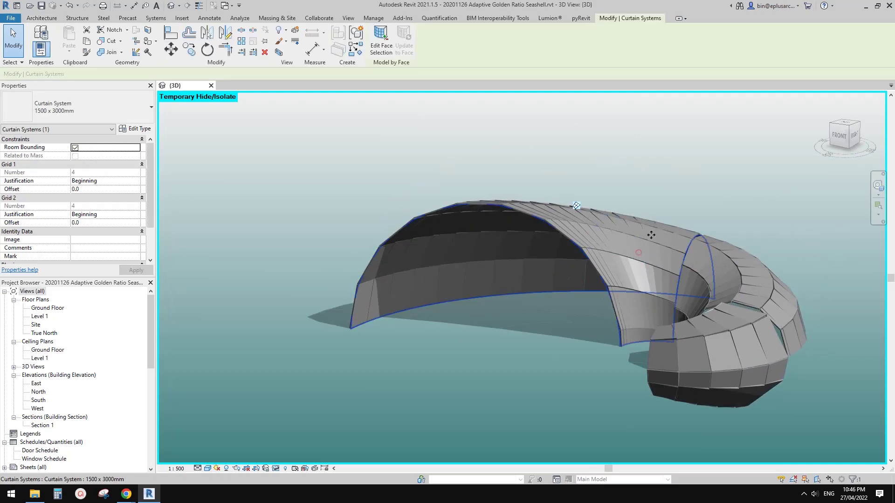
left_click(141, 129)
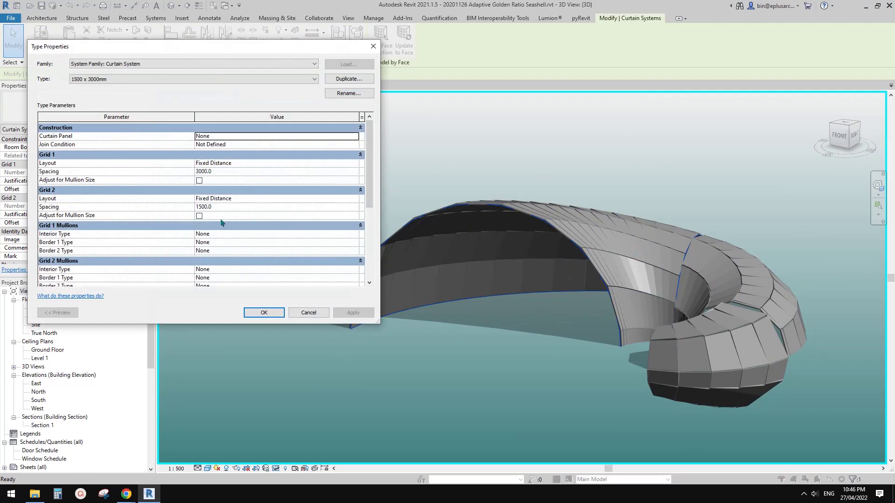
left_click(264, 137)
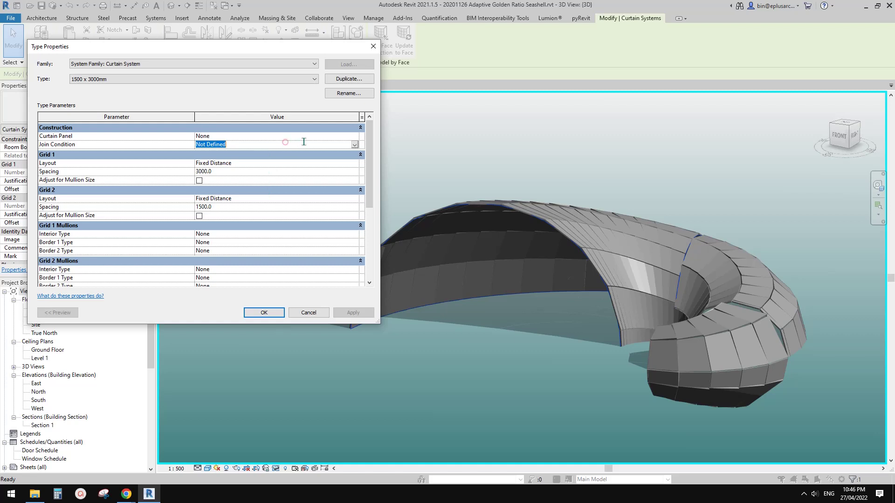
left_click(356, 136)
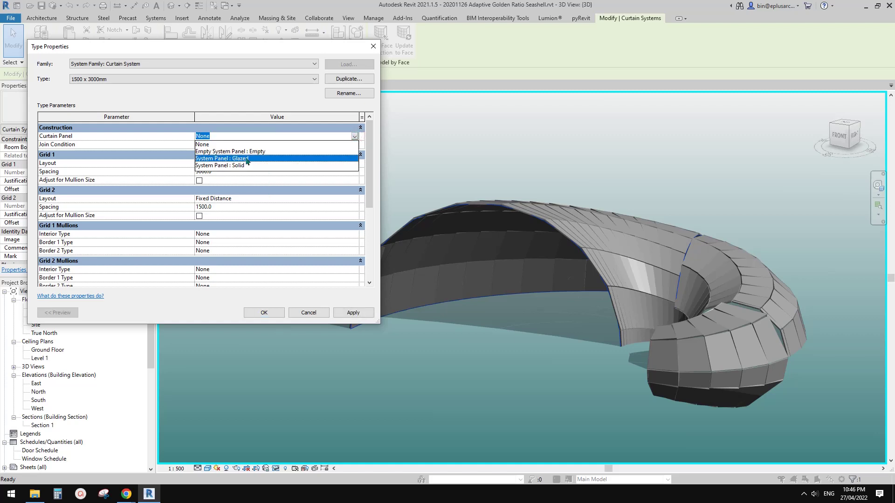
left_click(221, 158)
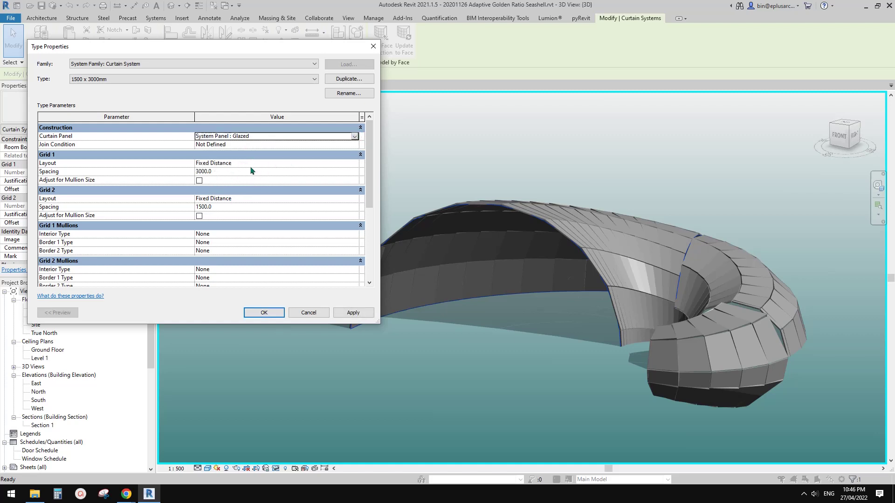
Step: Set the Grid 1 and Grid 2 layouts of the curtain system type to Fixed Number
left_click(334, 163)
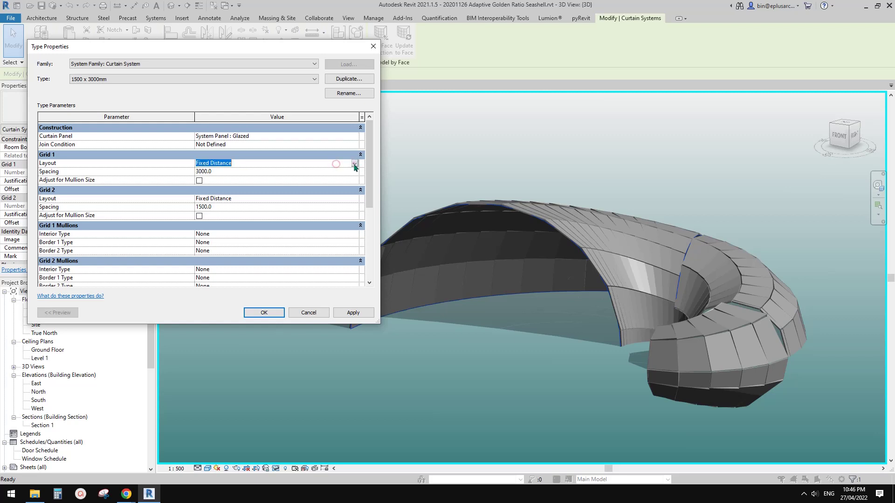
left_click(355, 163)
left_click(327, 183)
left_click(356, 199)
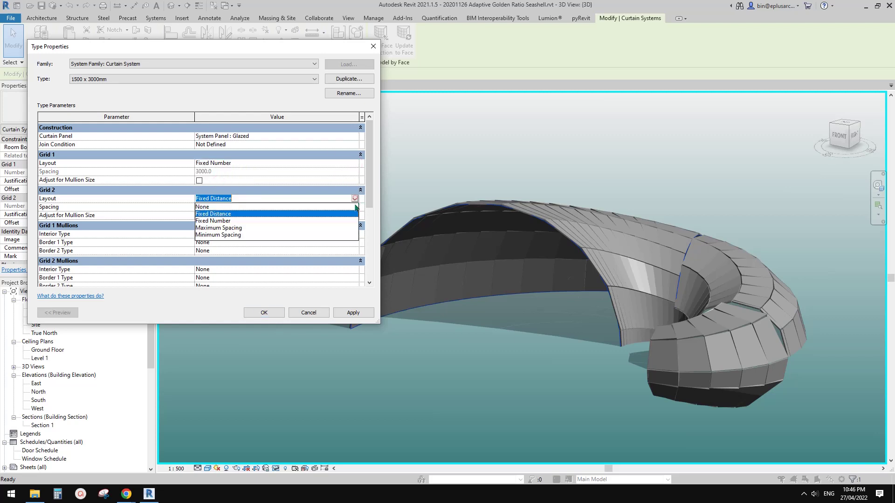
left_click(221, 222)
Step: Assign Rectangular Mullion : 50 x 150mm to the interior and both border mullions of Grid 1 and Grid 2, and apply the type changes
left_click(253, 236)
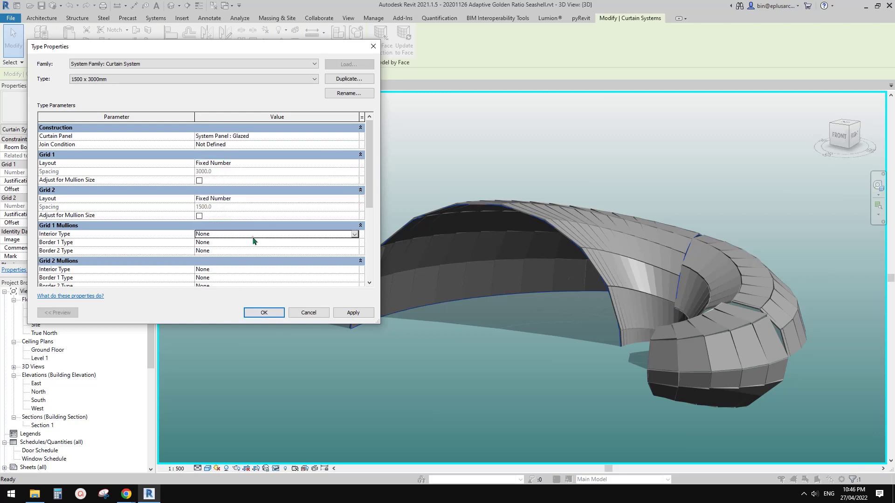
left_click(354, 236)
left_click(237, 250)
left_click(300, 234)
key("ctrl+c")
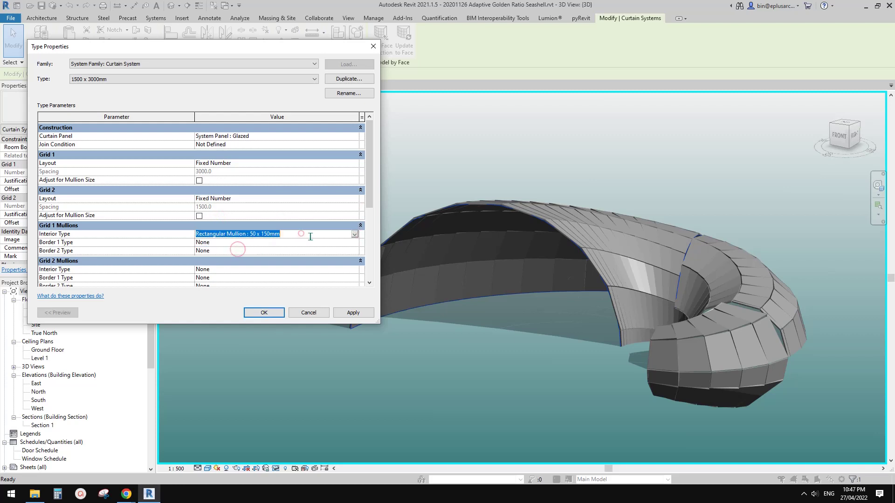
scroll(371, 201, "down", 3)
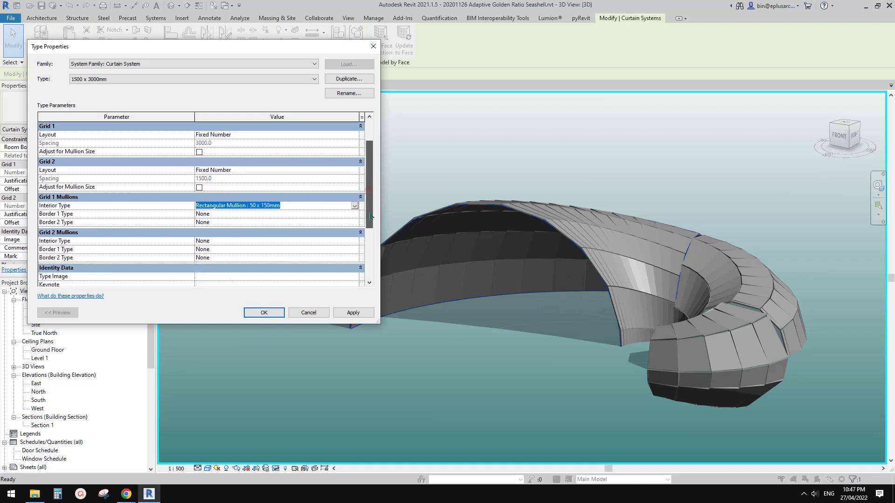
left_click(286, 213)
left_click(279, 248)
key("ctrl+v")
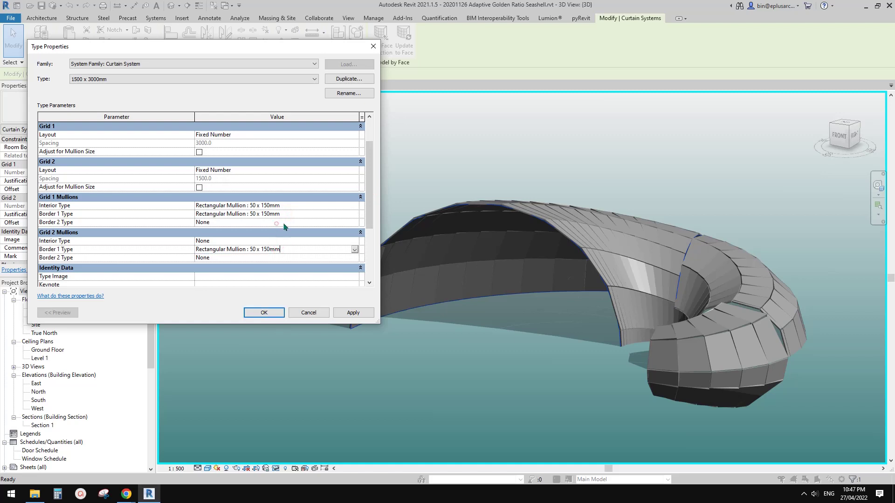
left_click(285, 239)
left_click(297, 258)
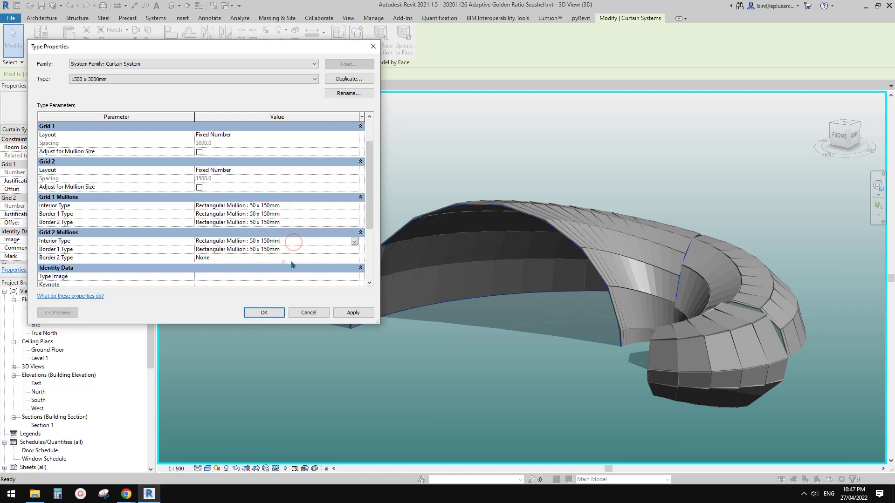
left_click(295, 258)
left_click(353, 313)
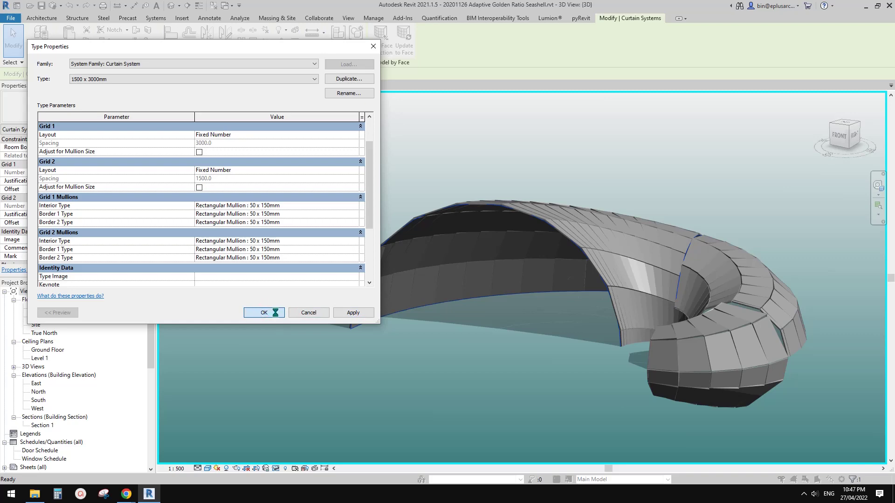
Step: Set the Grid 1 and Grid 2 numbers of the largest curtain system to 8
middle_click_drag(572, 305, 354, 261, "shift")
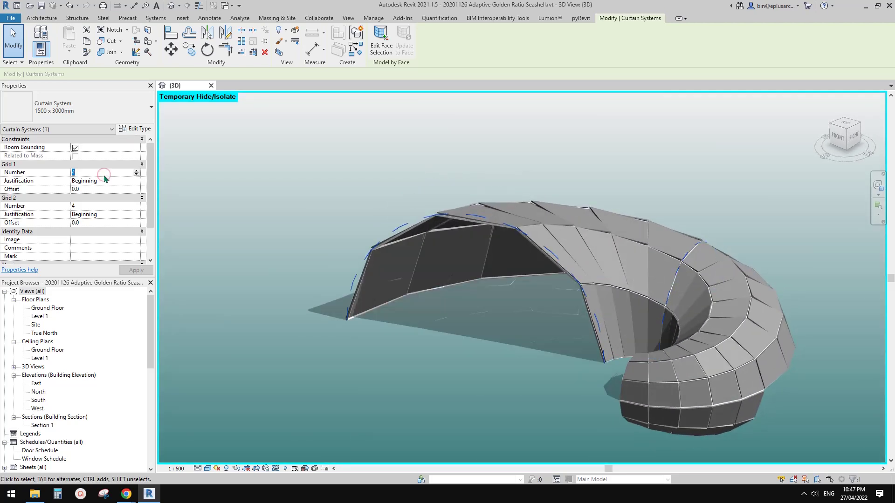
left_click(95, 206)
type("8")
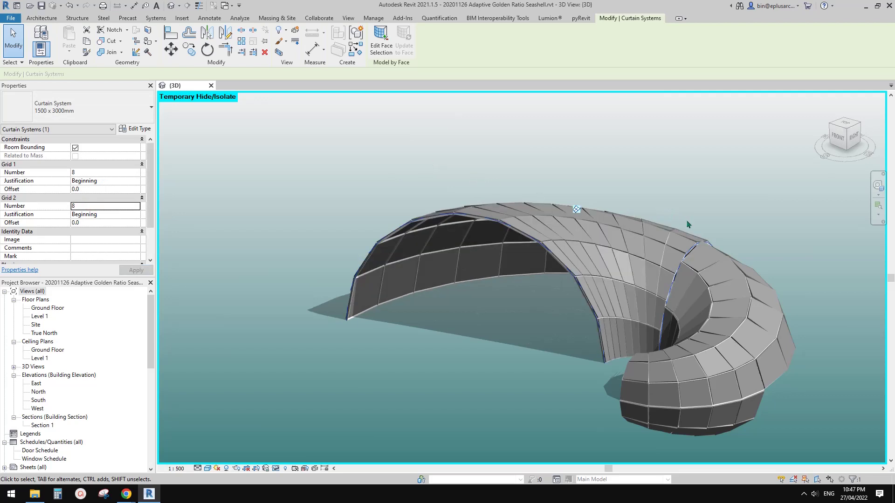
Step: Select all the matching curtain systems of the shell and set their Grid 1 and Grid 2 numbers to 8
middle_click_drag(687, 225, 652, 274, "shift")
scroll(652, 274, "up", 2)
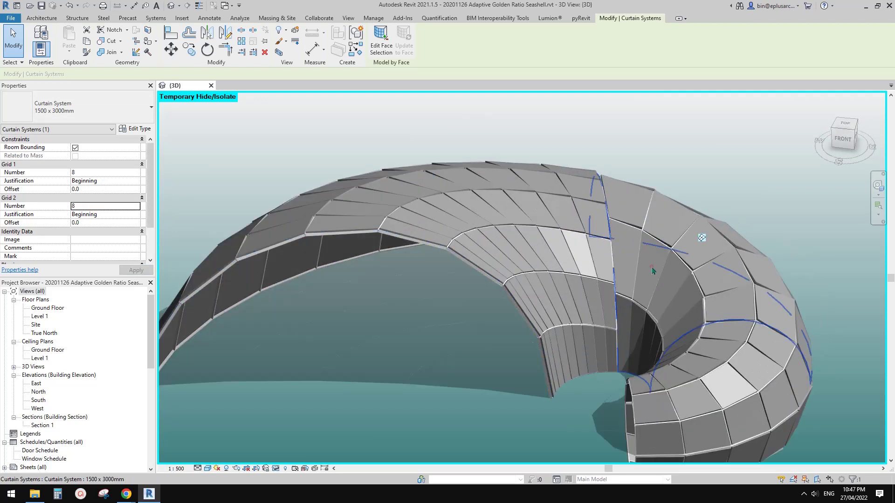
key("s")
key("a")
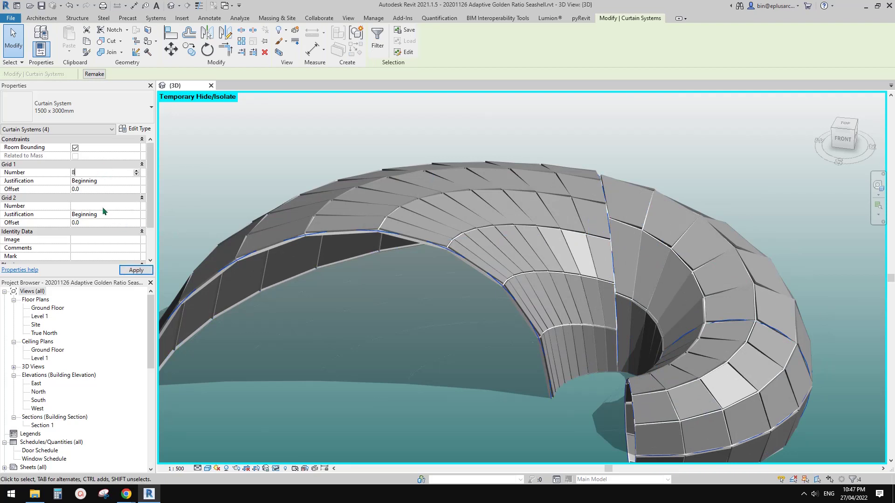
left_click(103, 204)
type("8")
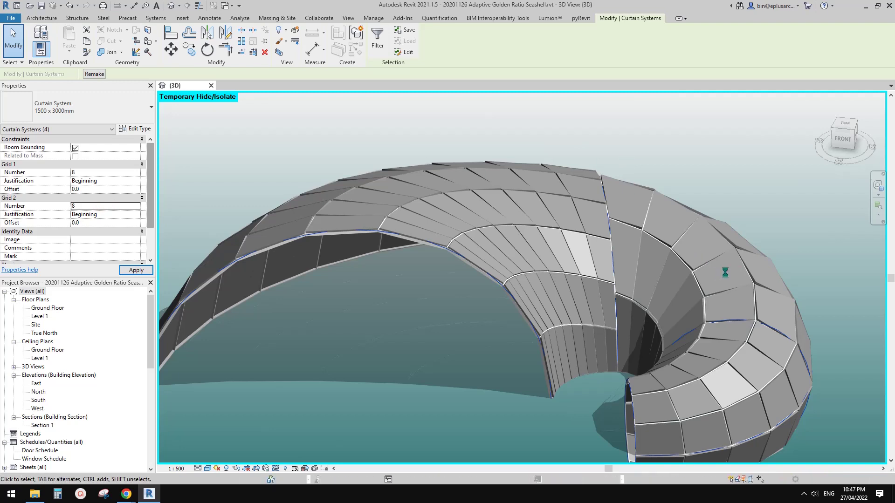
key("Escape")
Step: Edit the Glazed system panel type, setting the material to Glass, Clear Glazing, the thickness to 12 and the offset to 0
middle_click_drag(765, 281, 623, 290, "shift")
scroll(535, 217, "up", 6)
left_click(536, 218)
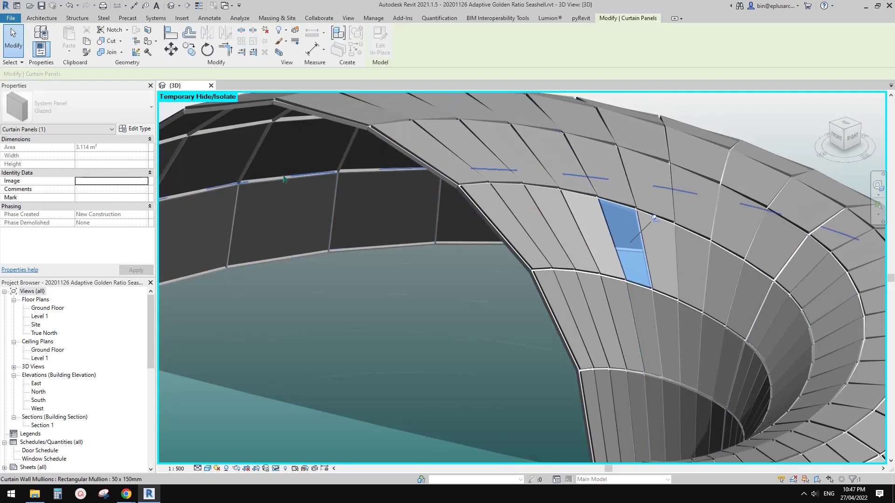
left_click(136, 129)
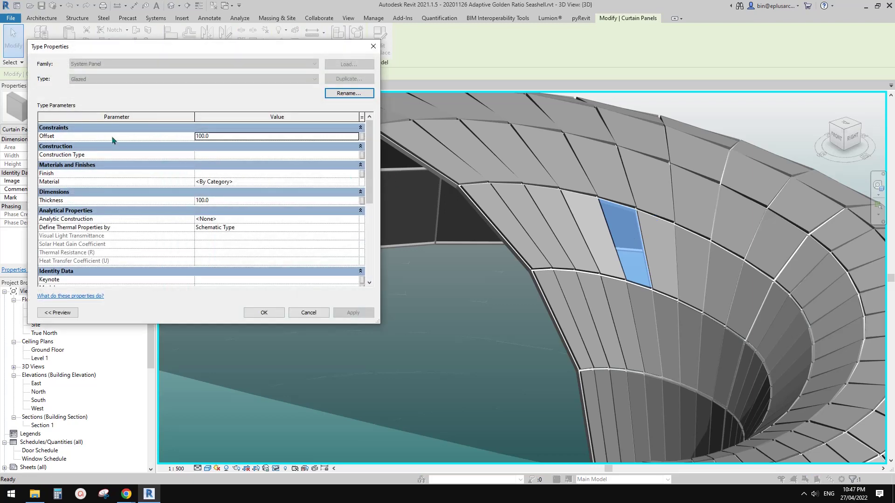
left_click(259, 182)
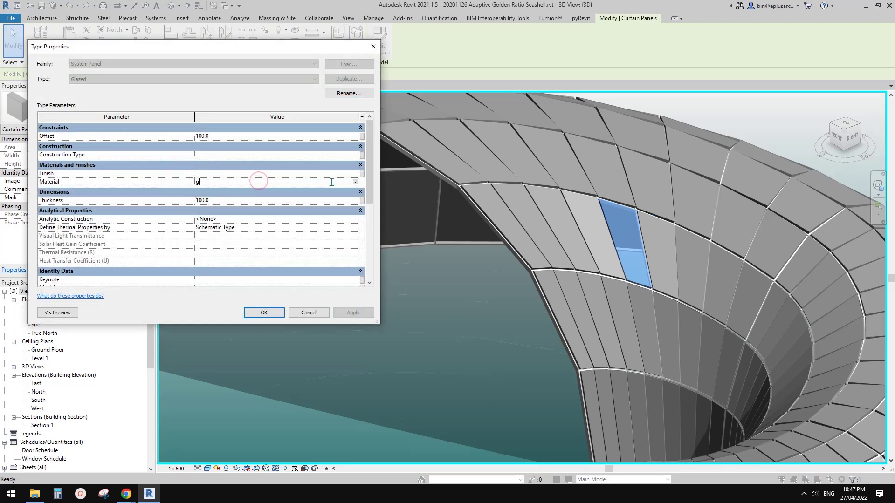
left_click(316, 229)
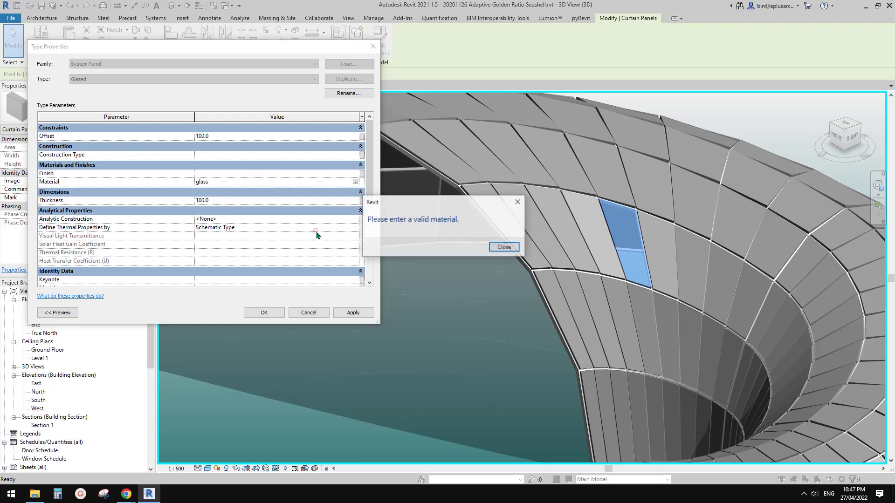
left_click(505, 247)
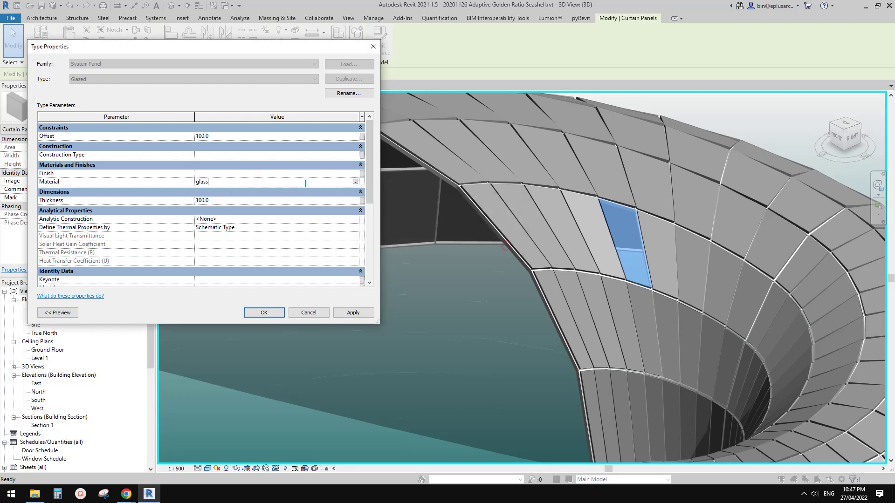
left_click(355, 182)
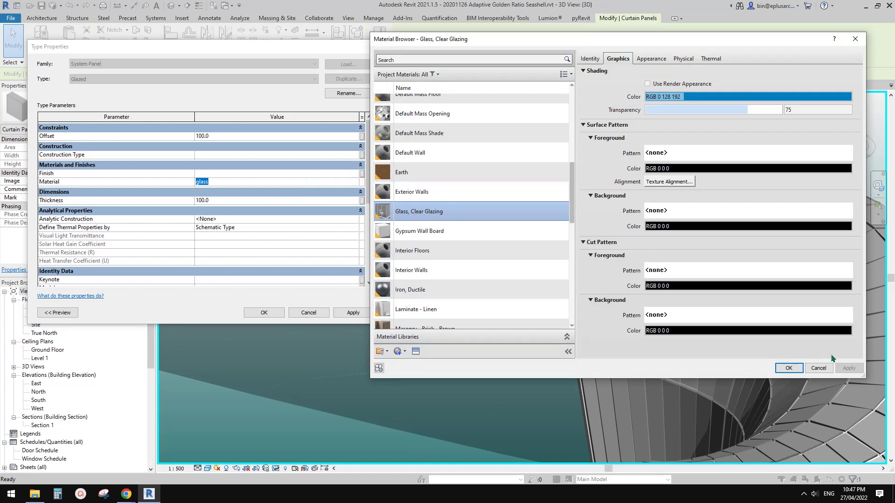
left_click(789, 368)
left_click(502, 247)
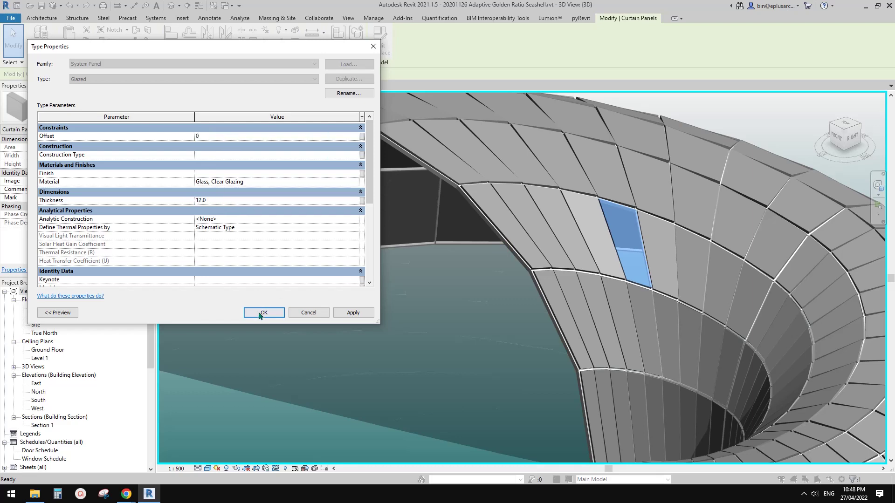
left_click(278, 315)
Step: Reset the temporary hide/isolate in the 3D view and select the seashell family
scroll(599, 293, "down", 5)
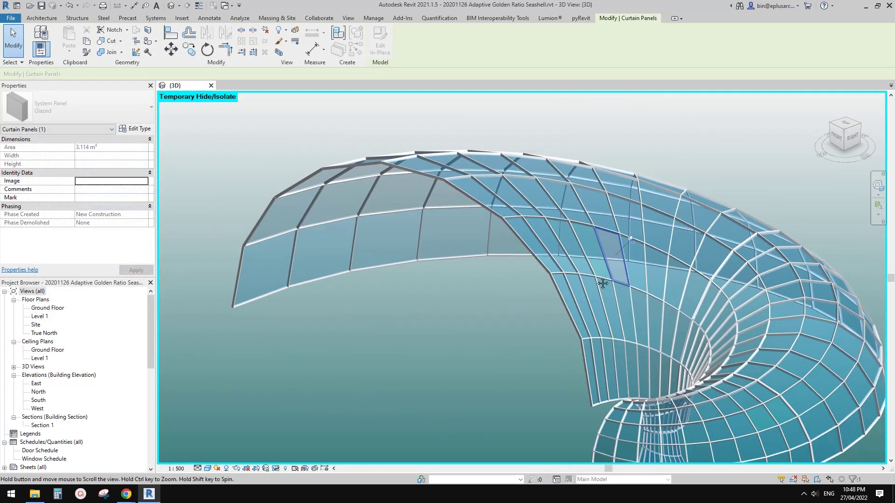
middle_click_drag(599, 293, 695, 323, "shift")
middle_click_drag(750, 325, 510, 292, "shift")
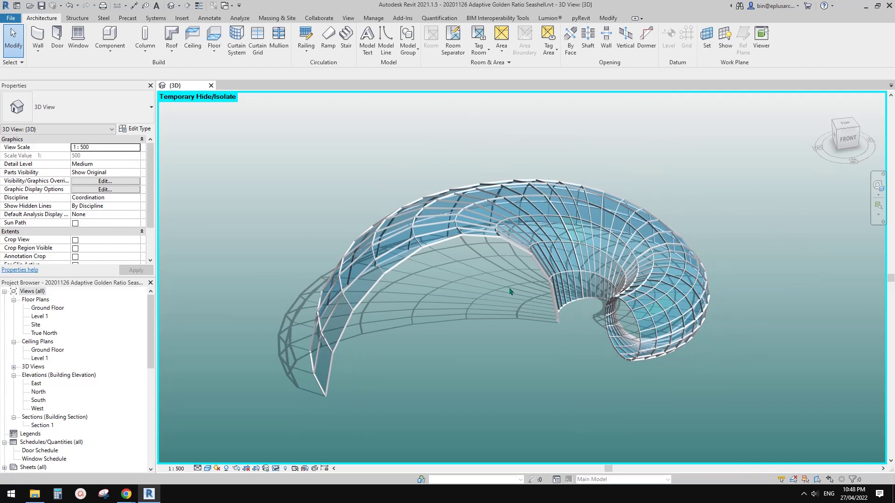
key("h")
key("r")
left_click(453, 301)
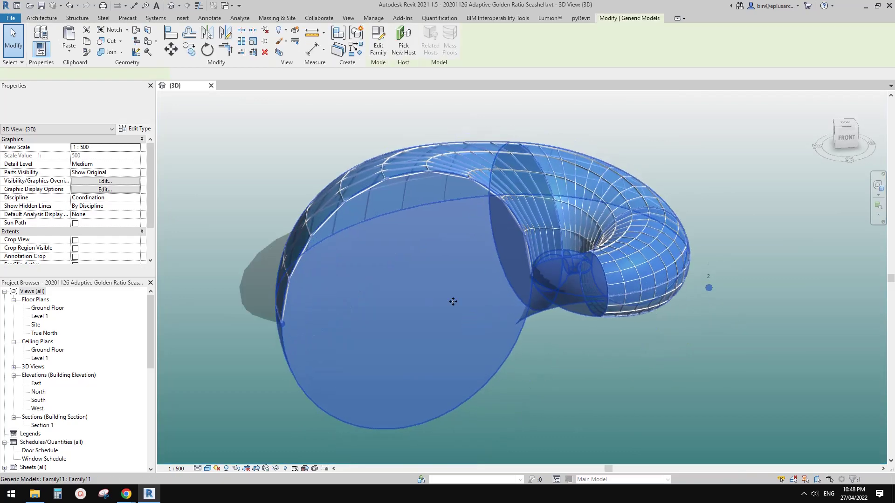
Step: Place a Storefront curtain wall by face on the large circular end face of the shell
left_click(37, 19)
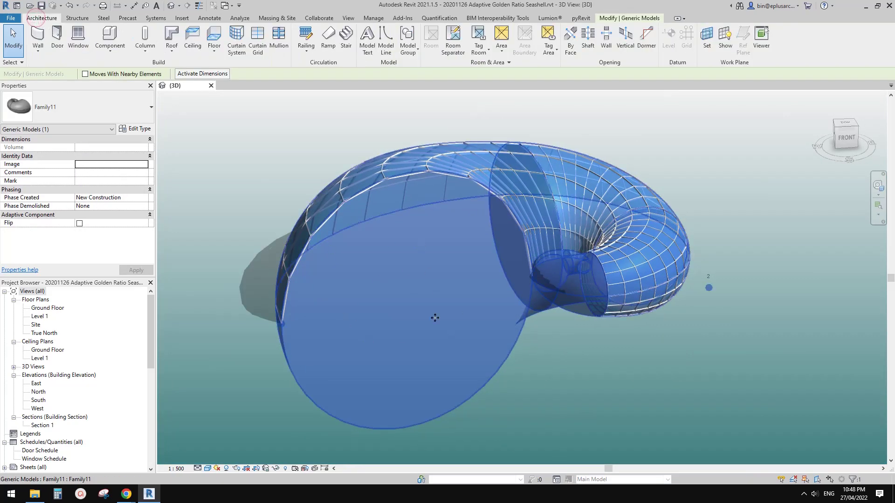
middle_click_drag(429, 308, 455, 326, "shift")
left_click(41, 51)
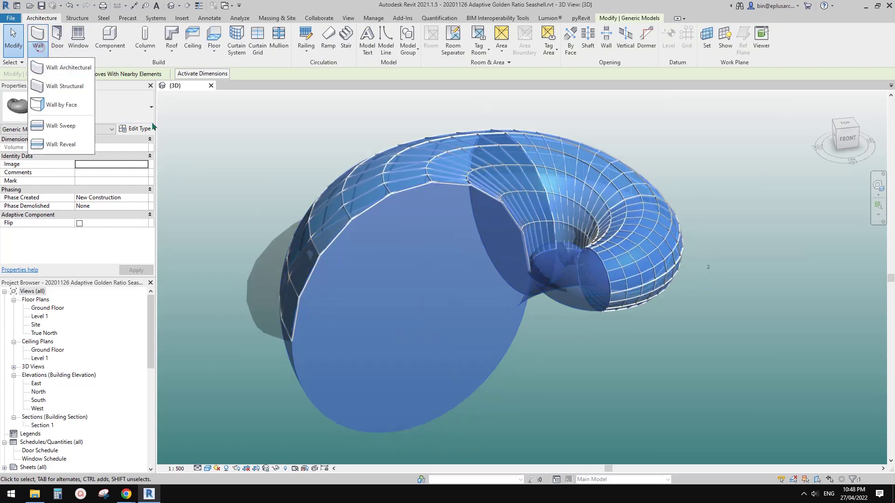
left_click(72, 106)
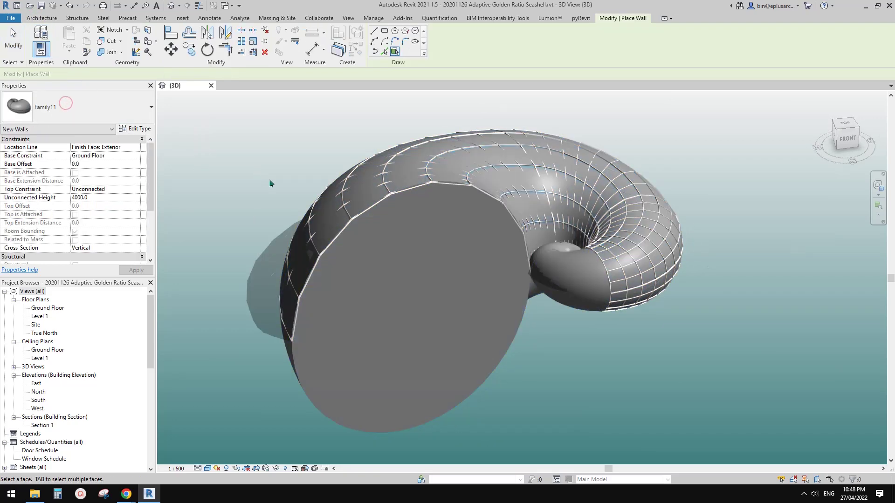
scroll(106, 205, "down", 4)
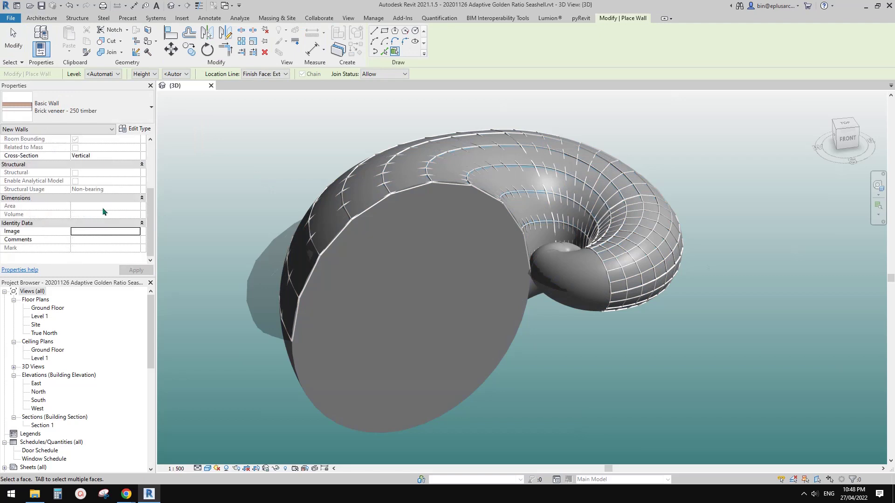
left_click(61, 108)
left_click(40, 202)
left_click(391, 315)
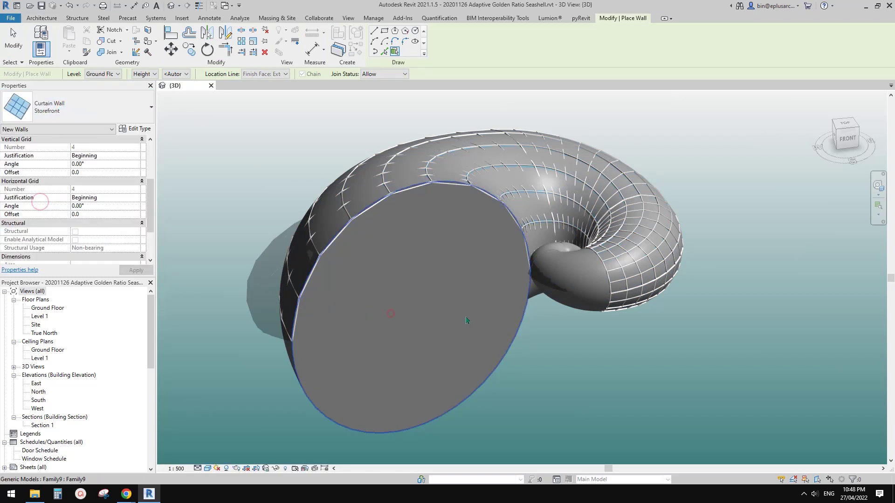
key("Escape")
key("Escape")
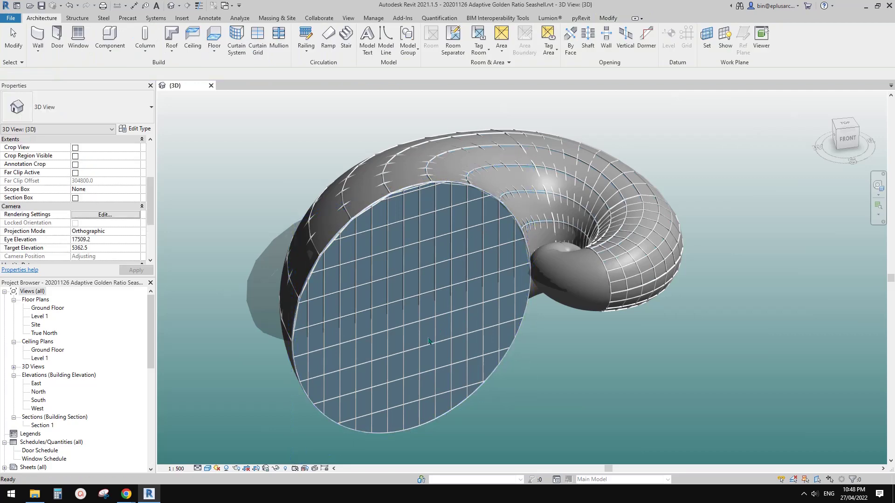
Step: Load Curtain Wall Sgl Glass.rfa from the Curtain Wall Panels library and assign it to a glazed panel in the circular storefront wall
scroll(429, 337, "up", 4)
left_click(428, 329)
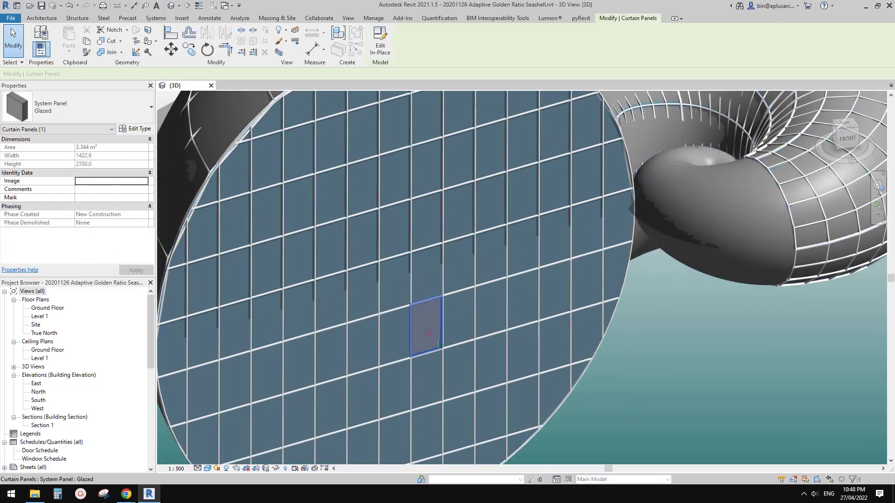
left_click(123, 110)
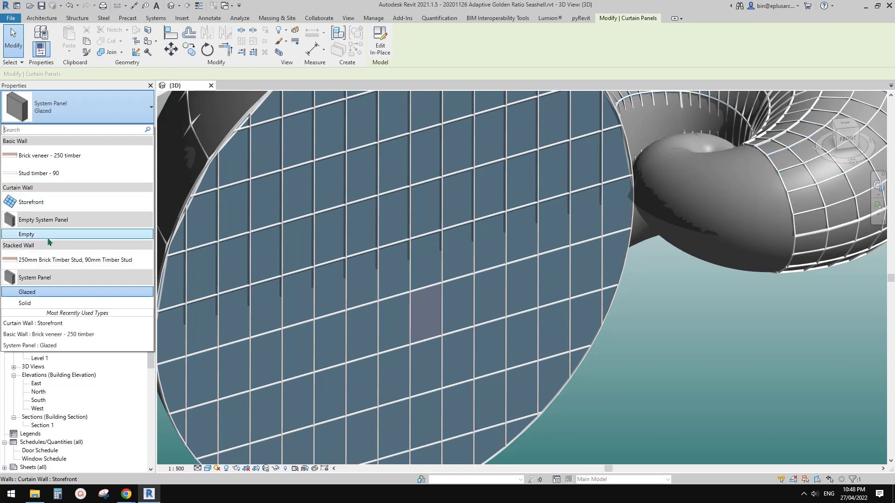
left_click(63, 204)
left_click(137, 130)
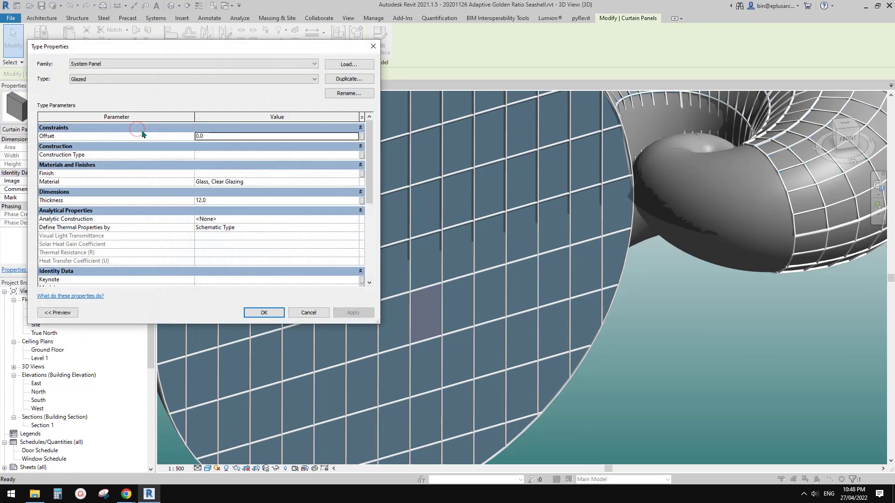
left_click(346, 65)
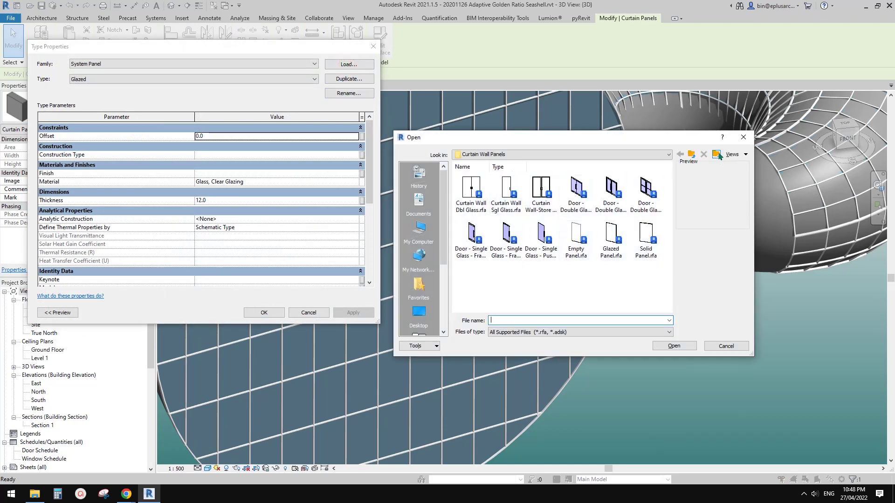
left_click(693, 155)
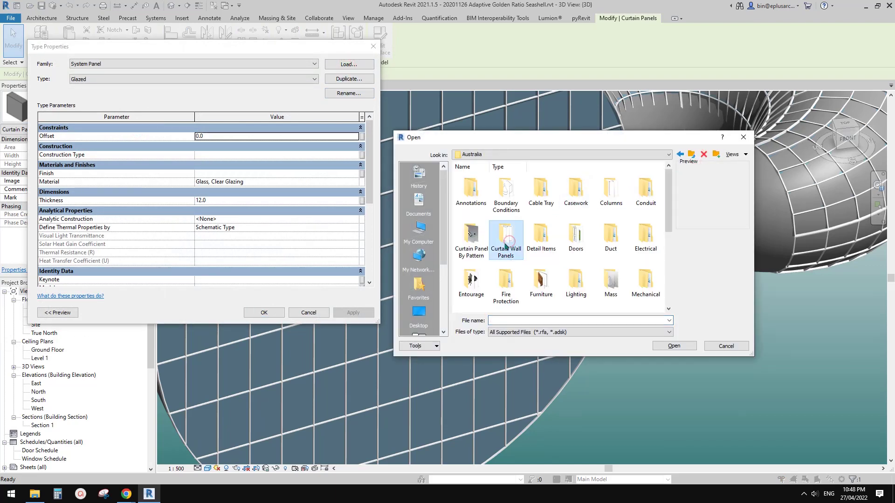
double_click(505, 242)
left_click(507, 191)
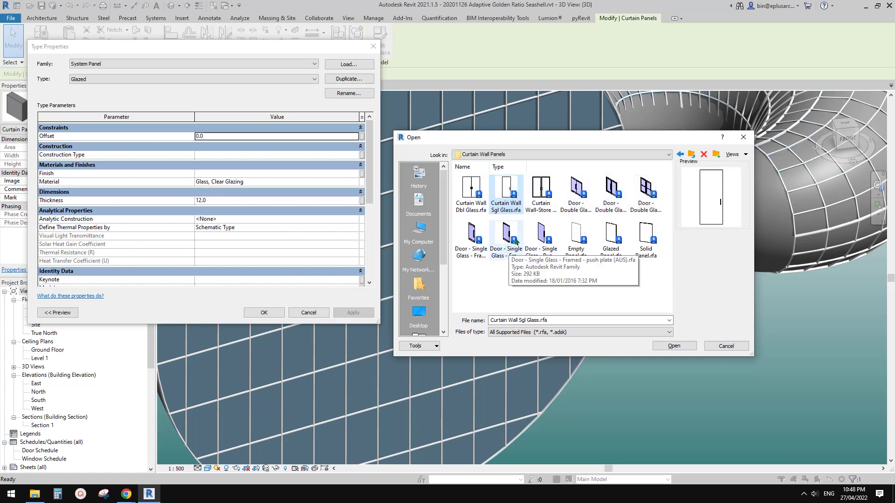
double_click(512, 193)
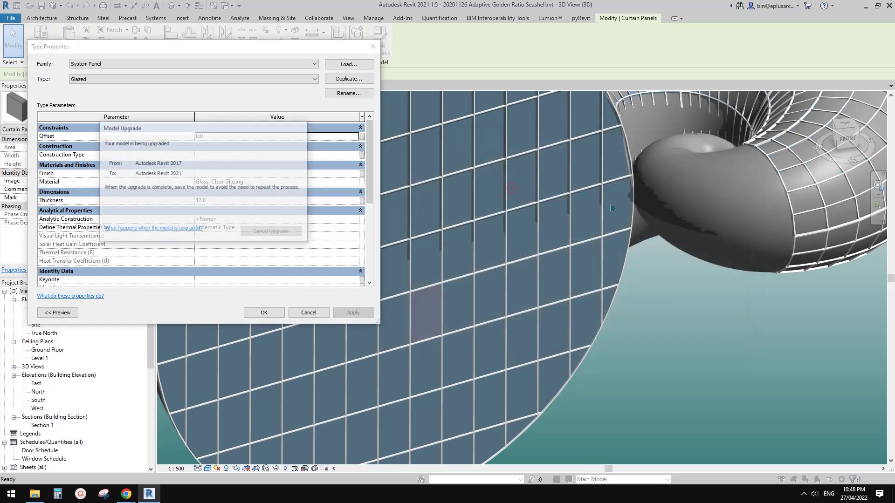
left_click(266, 313)
left_click(666, 373)
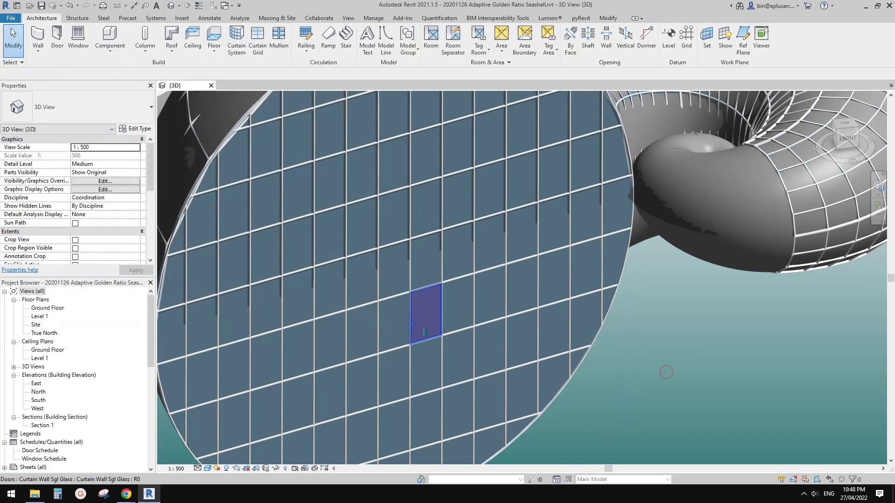
Step: Create a Basic Roof : Generic - 400mm by face on the upper face of the shell's small inner end segment
middle_click_drag(453, 330, 451, 295)
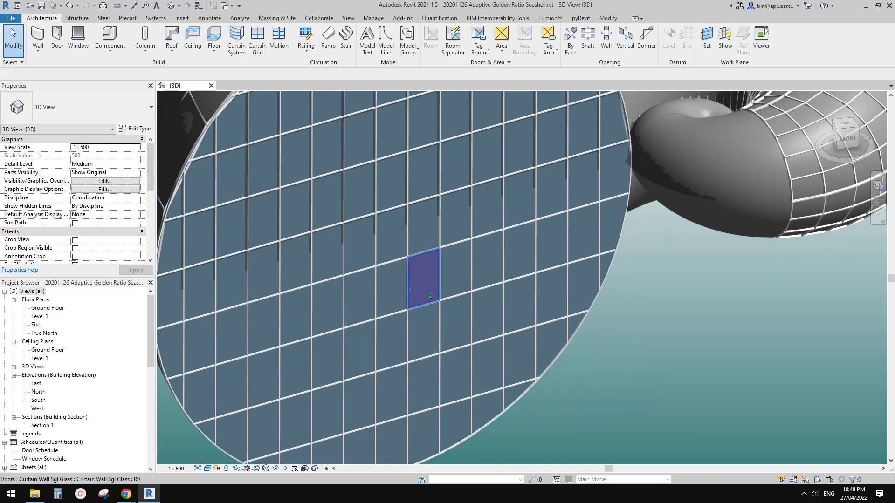
scroll(522, 299, "down", 3)
middle_click_drag(611, 294, 749, 256)
scroll(653, 235, "up", 1)
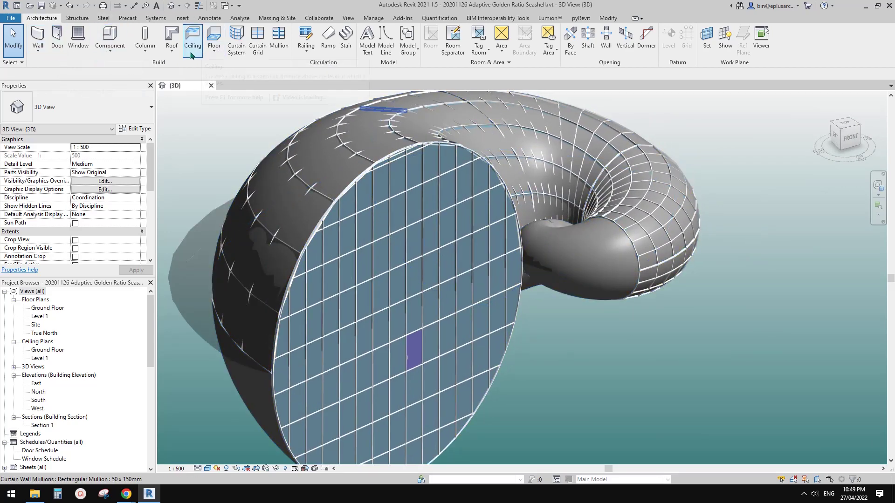
left_click(171, 50)
left_click(196, 105)
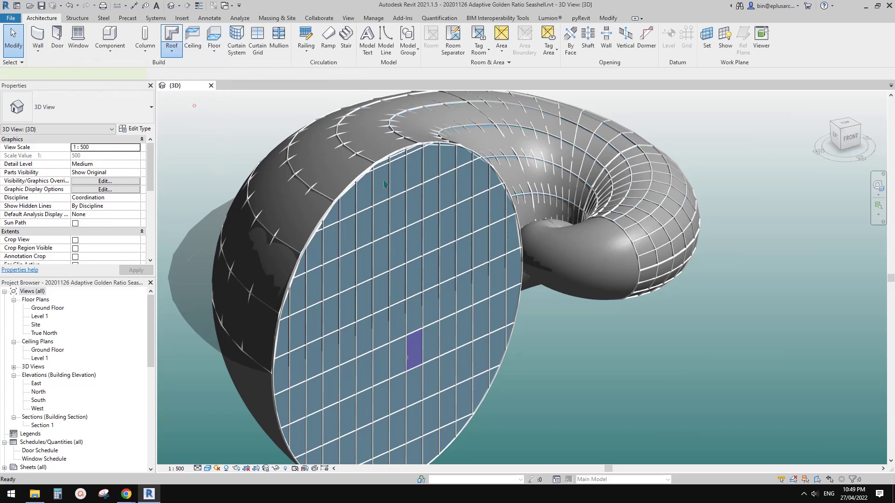
left_click(603, 251)
left_click(416, 40)
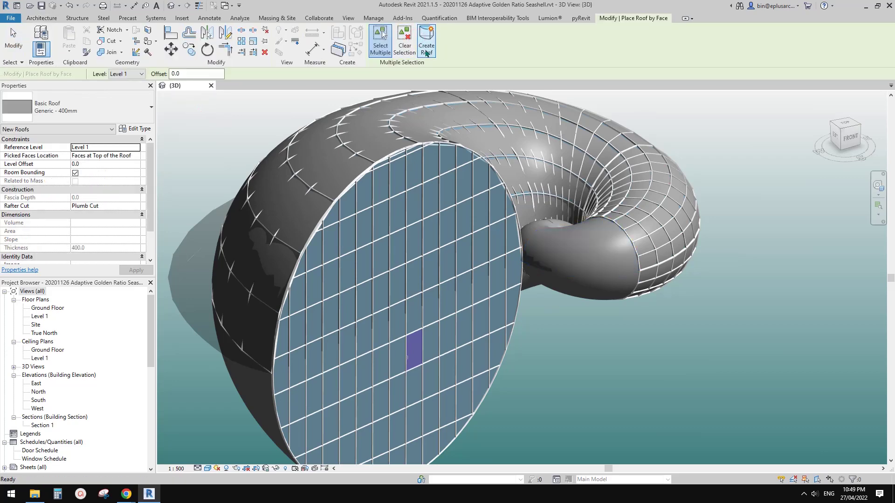
left_click(434, 121)
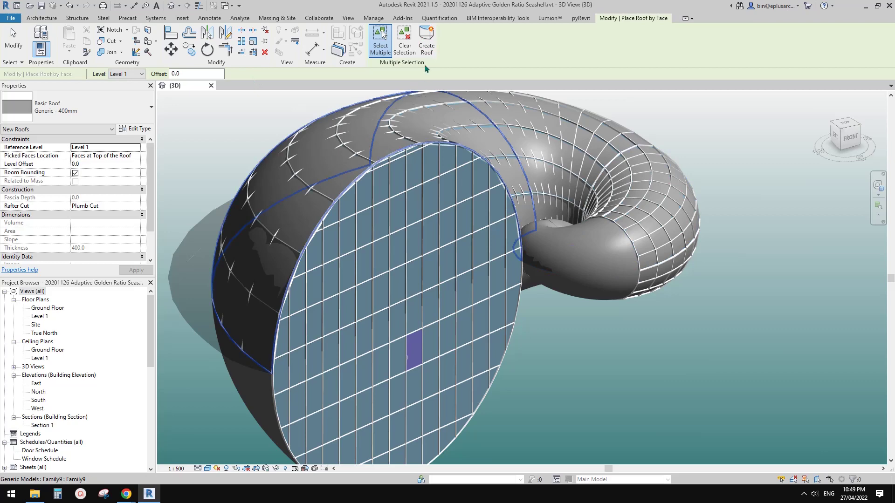
left_click(404, 55)
left_click(604, 249)
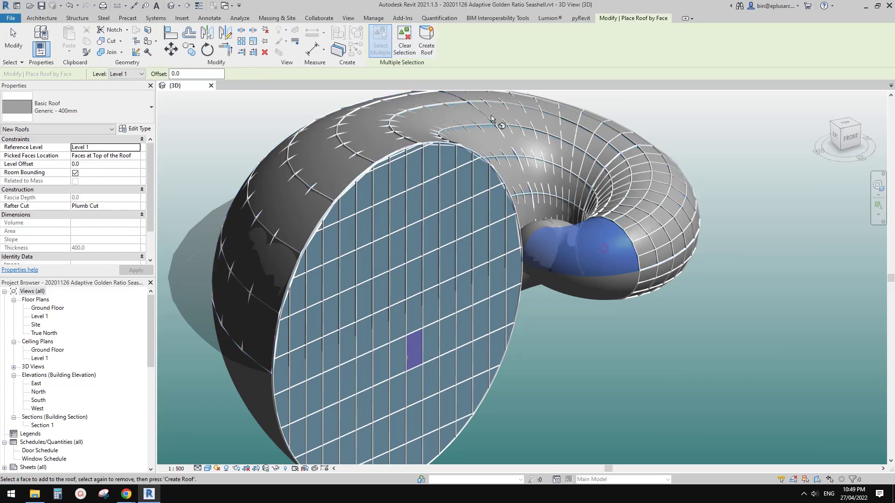
left_click(426, 40)
Step: Temporarily hide the seashell generic model family in the 3D view
scroll(623, 258, "up", 3)
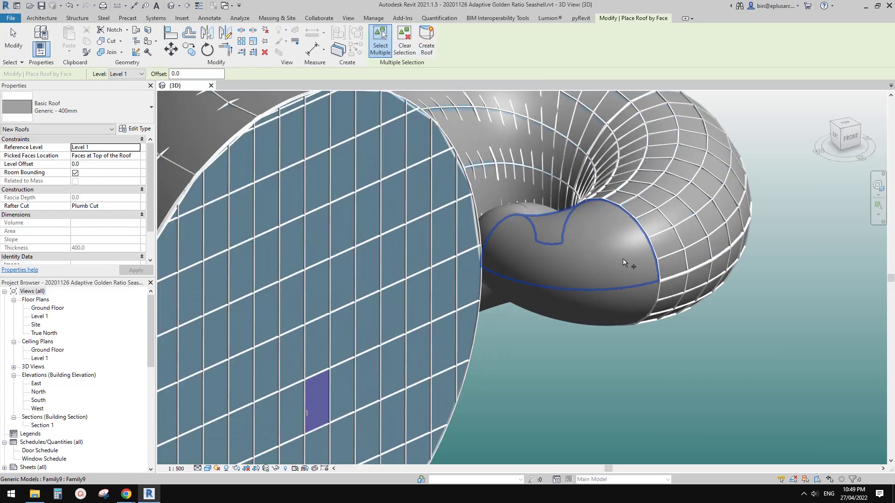
left_click(598, 253)
middle_click_drag(639, 271, 613, 324, "shift")
left_click(613, 325)
key("h")
key("h")
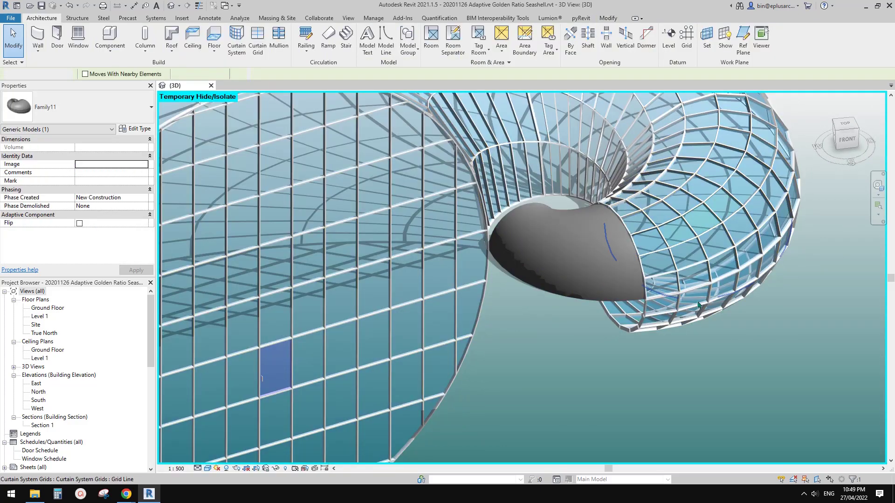
Step: Change the type of the roof on the shell's small inner end segment to Sloped Glazing
middle_click_drag(626, 281, 645, 244, "shift")
left_click(615, 234)
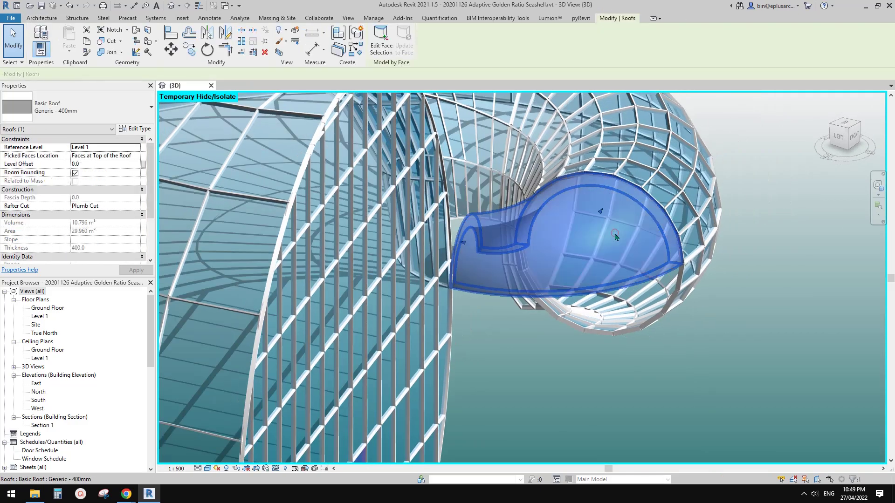
left_click(93, 107)
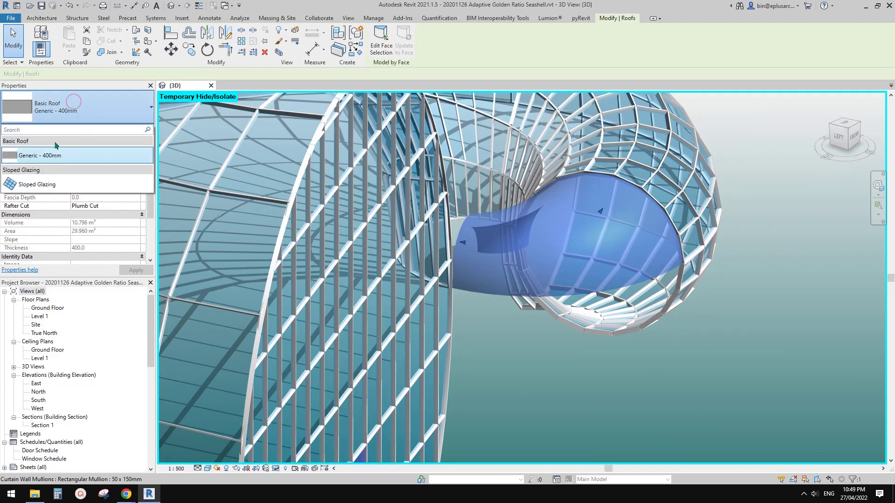
left_click(55, 183)
middle_click_drag(236, 209, 275, 210, "shift")
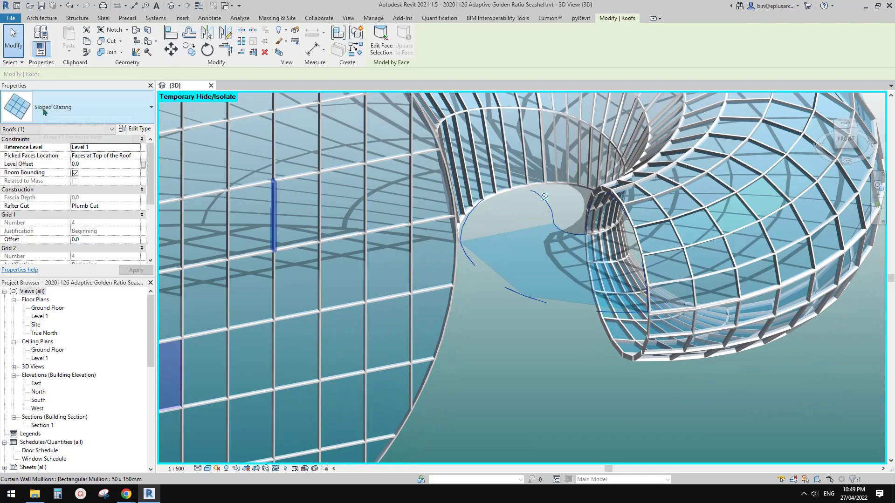
middle_click_drag(506, 255, 495, 238)
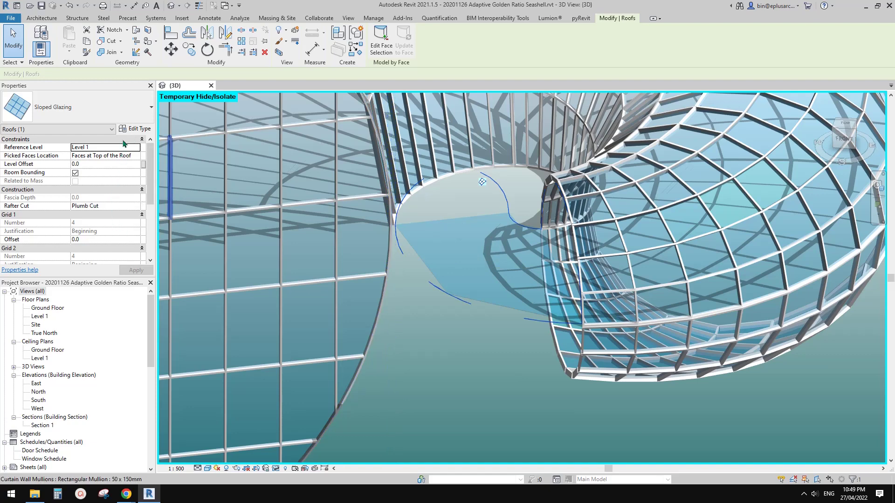
Step: Set both the Grid 1 and Grid 2 layouts of the Sloped Glazing type to Fixed Distance
left_click(133, 128)
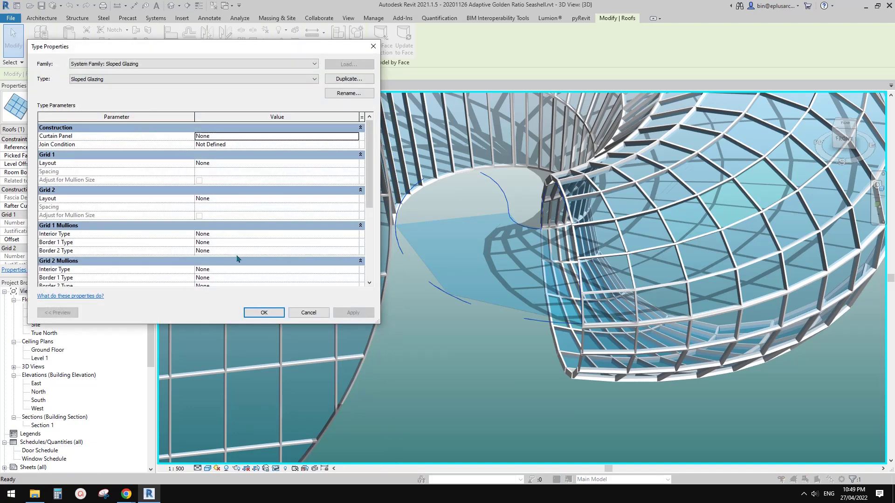
left_click(283, 163)
left_click(283, 163)
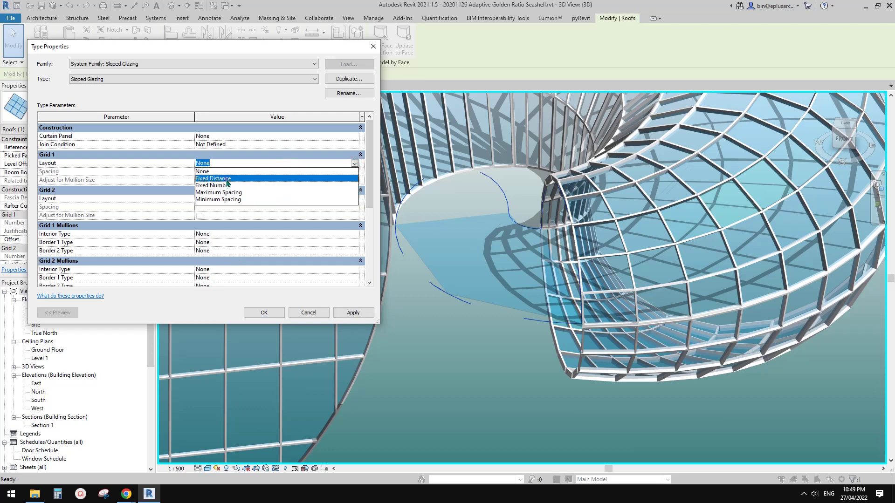
left_click(226, 179)
left_click(354, 199)
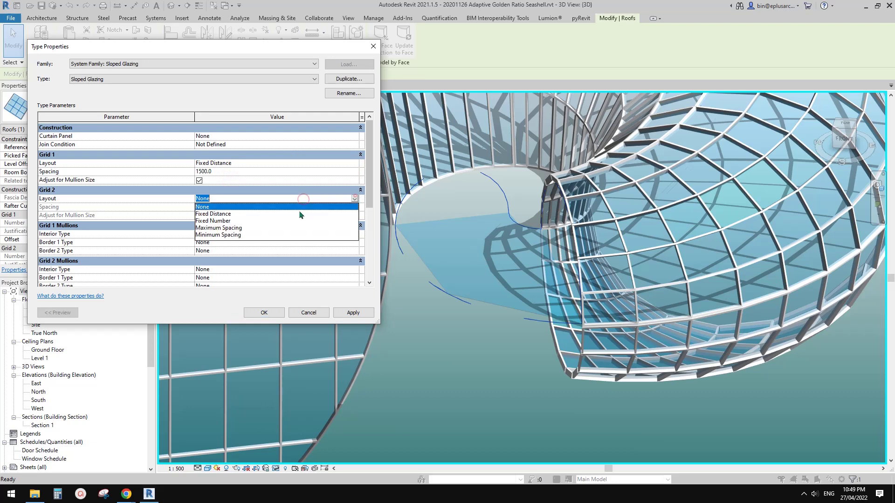
left_click(222, 213)
left_click(352, 313)
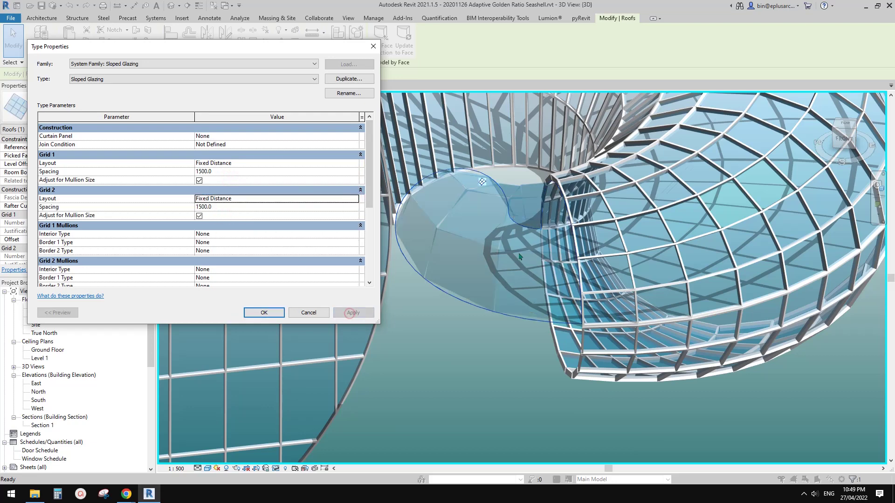
left_click(264, 313)
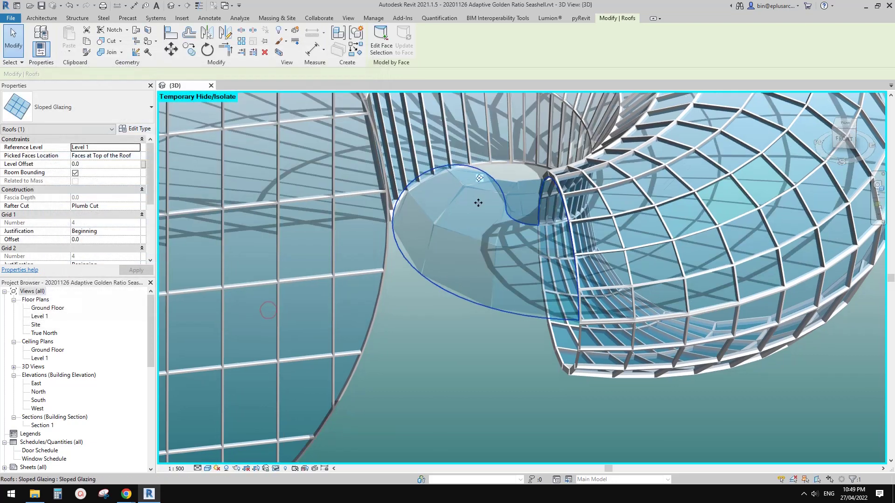
Step: Examine the sloped glazing roof on the inner end segment and how it sits within the whole glazed shell
middle_click_drag(461, 243, 556, 156, "shift")
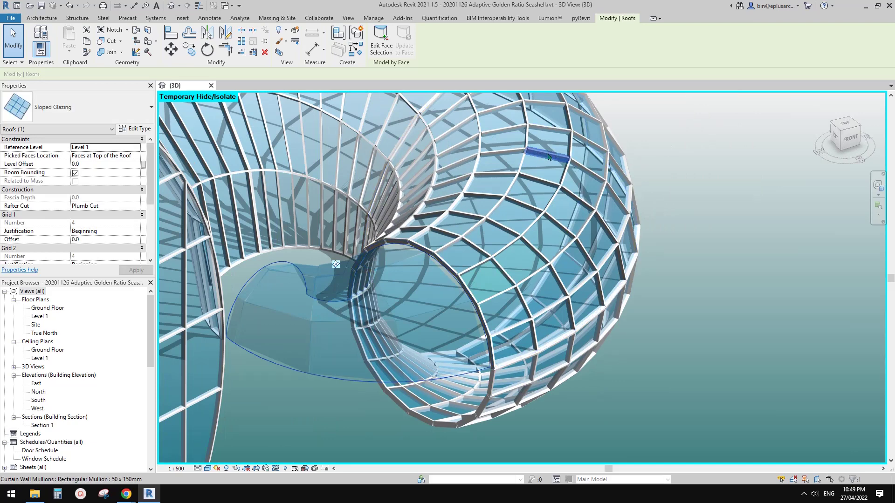
key("Escape")
scroll(420, 265, "down", 2)
scroll(560, 240, "up", 2)
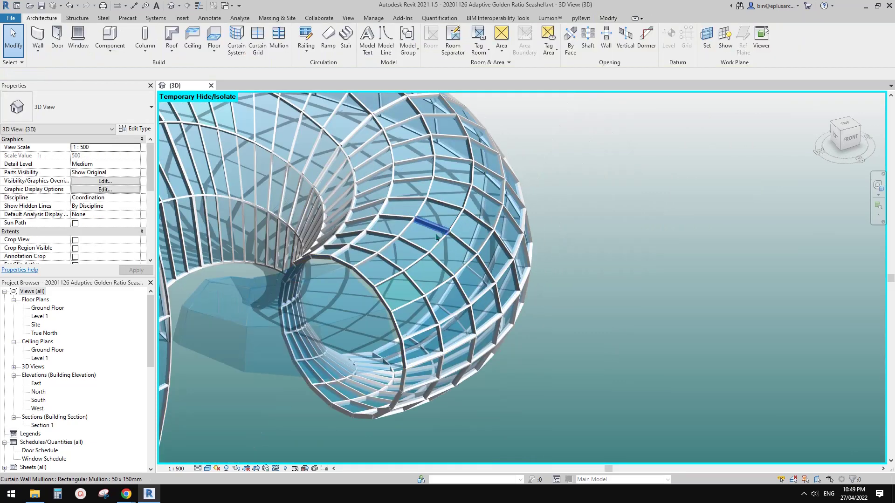
middle_click_drag(437, 237, 500, 228, "shift")
scroll(326, 326, "down", 2)
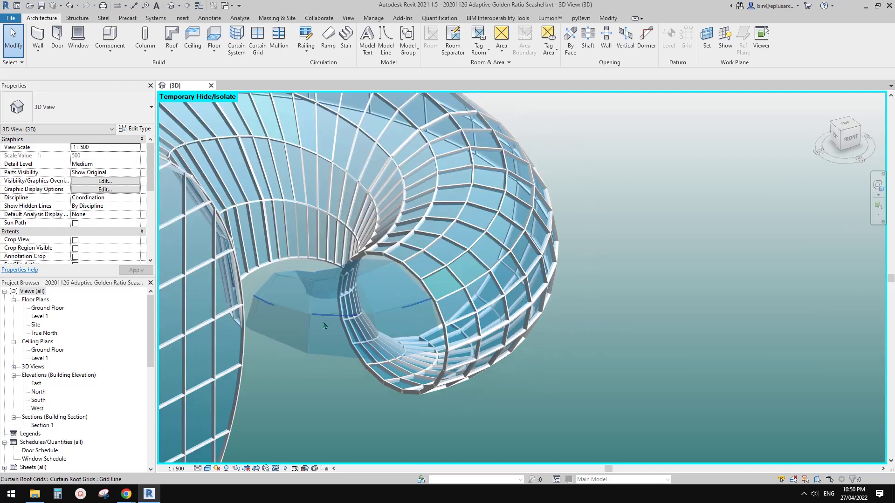
left_click(326, 337)
scroll(326, 337, "down", 2)
middle_click_drag(326, 338, 580, 304)
scroll(473, 309, "down", 1)
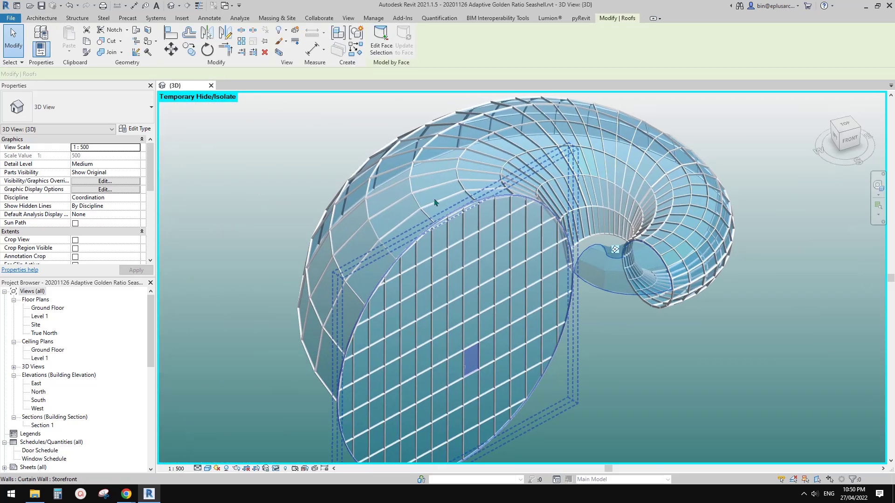
key("Escape")
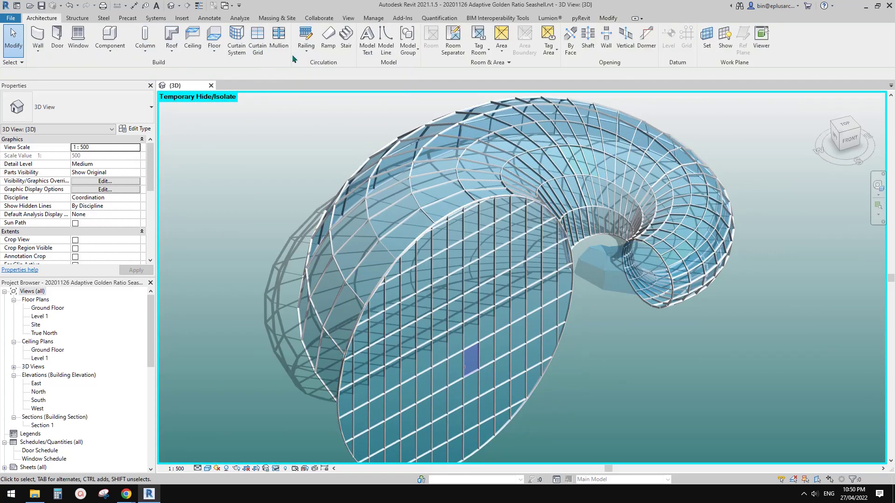
Step: Try to place a Storefront curtain wall by face on the underside of the shell's small inner end segment
left_click(46, 55)
left_click(52, 106)
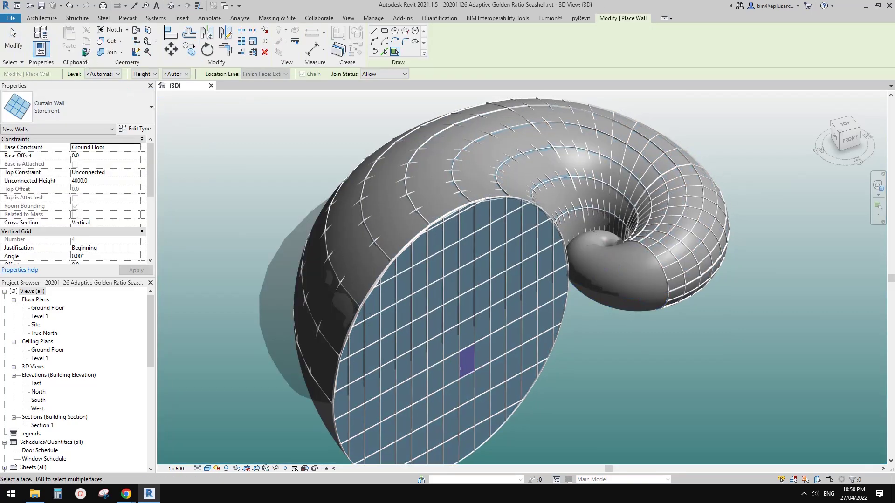
left_click(47, 19)
left_click(38, 51)
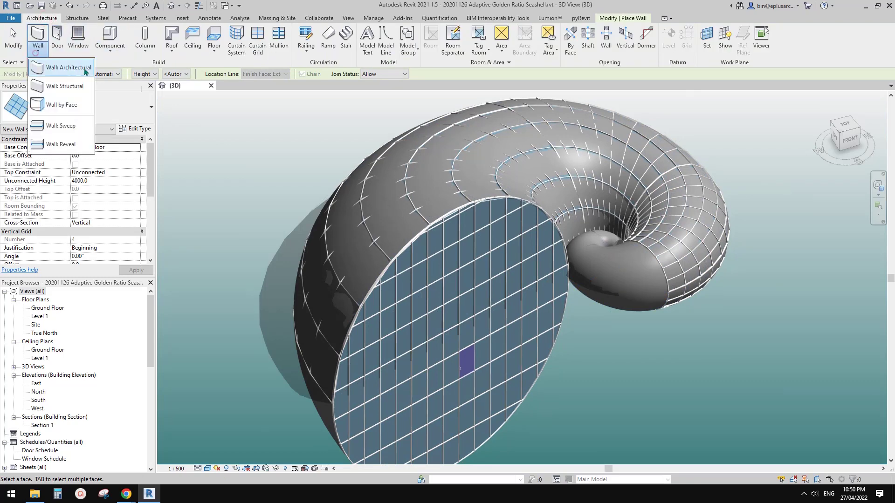
left_click(77, 115)
left_click(639, 308)
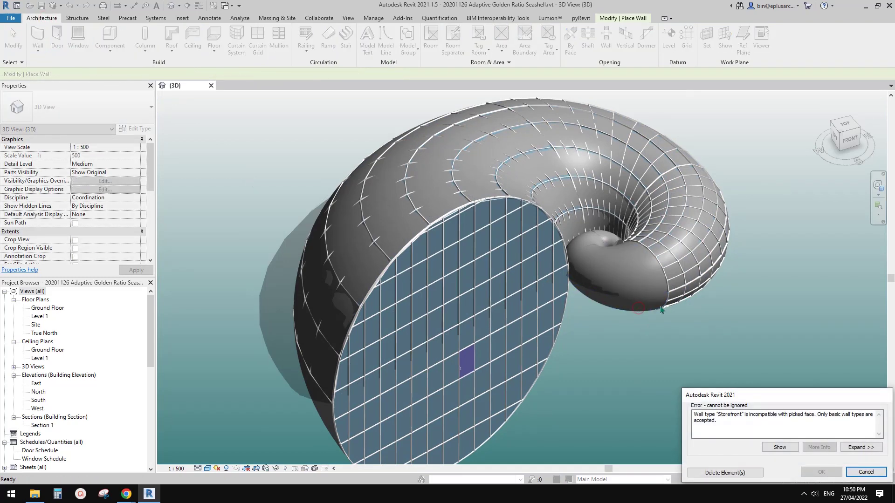
left_click(872, 473)
Step: Place a Basic Wall : Brick veneer - 250 timber by face on the lower face of the shell's inner end segment
middle_click_drag(658, 328, 648, 254, "shift")
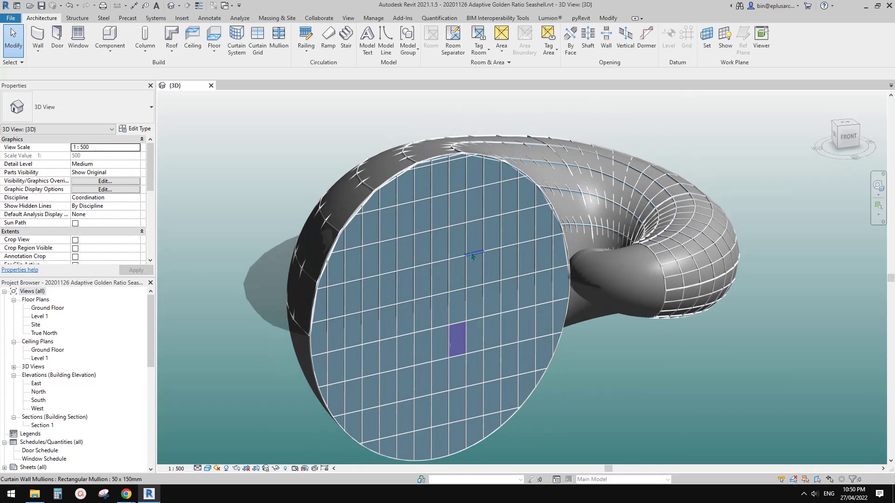
scroll(629, 298, "up", 3)
left_click(42, 55)
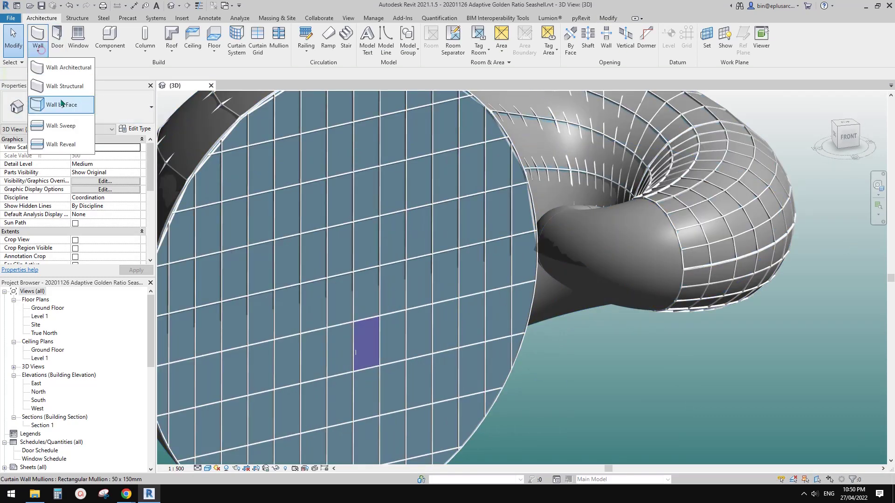
left_click(56, 70)
left_click(33, 107)
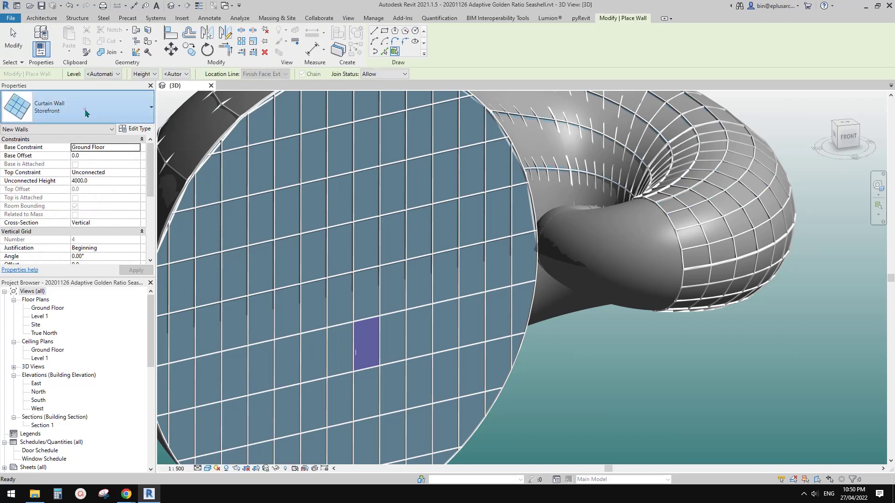
left_click(65, 160)
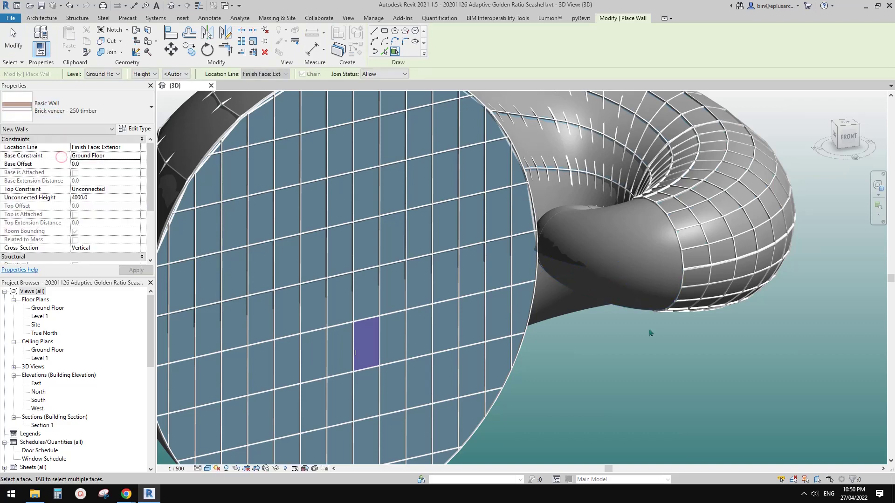
middle_click_drag(649, 328, 629, 259, "shift")
scroll(629, 259, "up", 1)
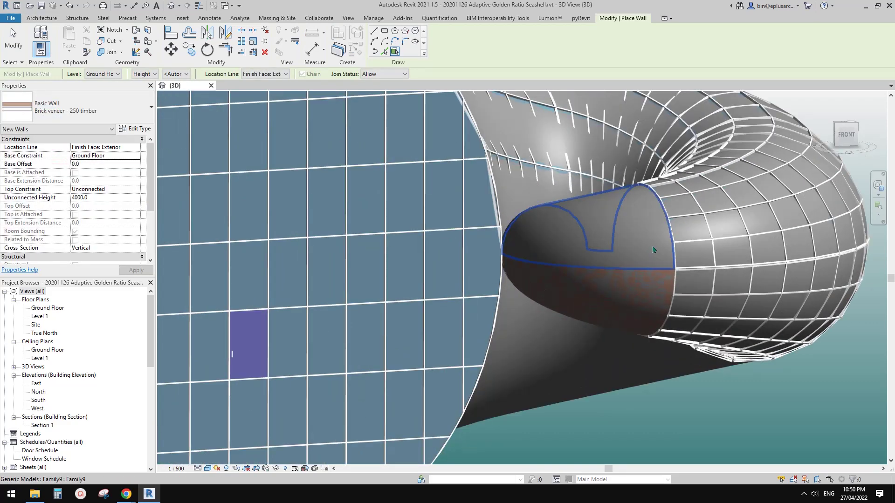
Step: Add Brick veneer - 250 timber walls by face on the upper faces of the inner end segment and its neighbouring segment
middle_click_drag(742, 297, 741, 313, "shift")
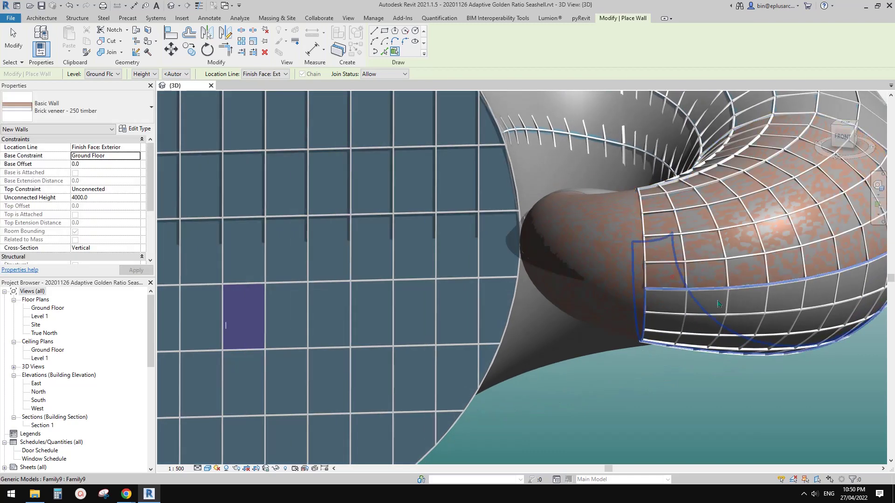
middle_click_drag(695, 219, 657, 228, "shift")
key("Escape")
scroll(611, 305, "down", 2)
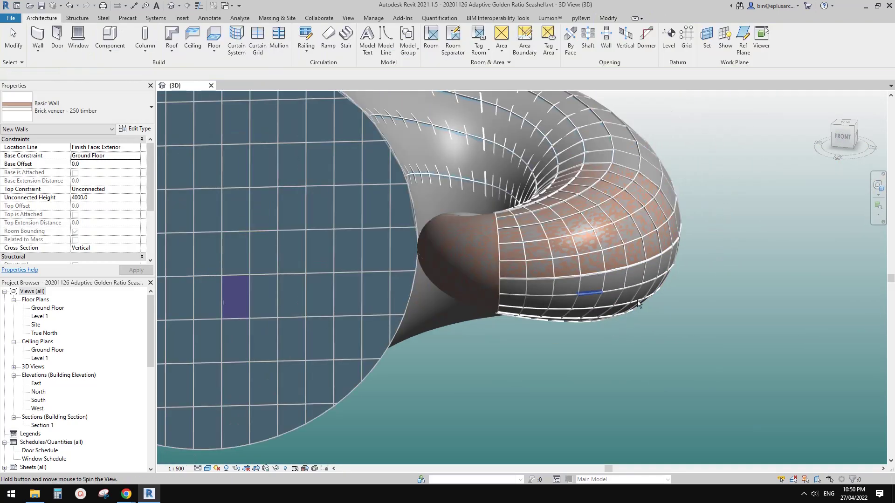
middle_click_drag(589, 292, 532, 320, "shift")
scroll(632, 308, "down", 2)
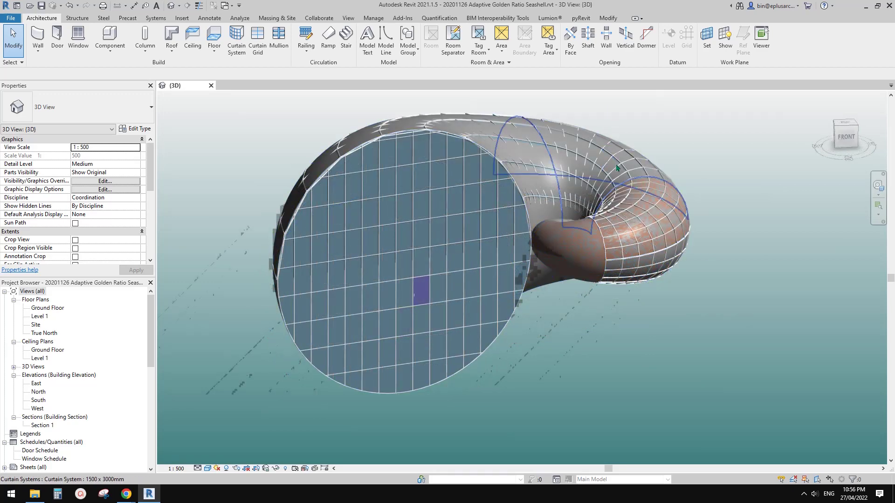